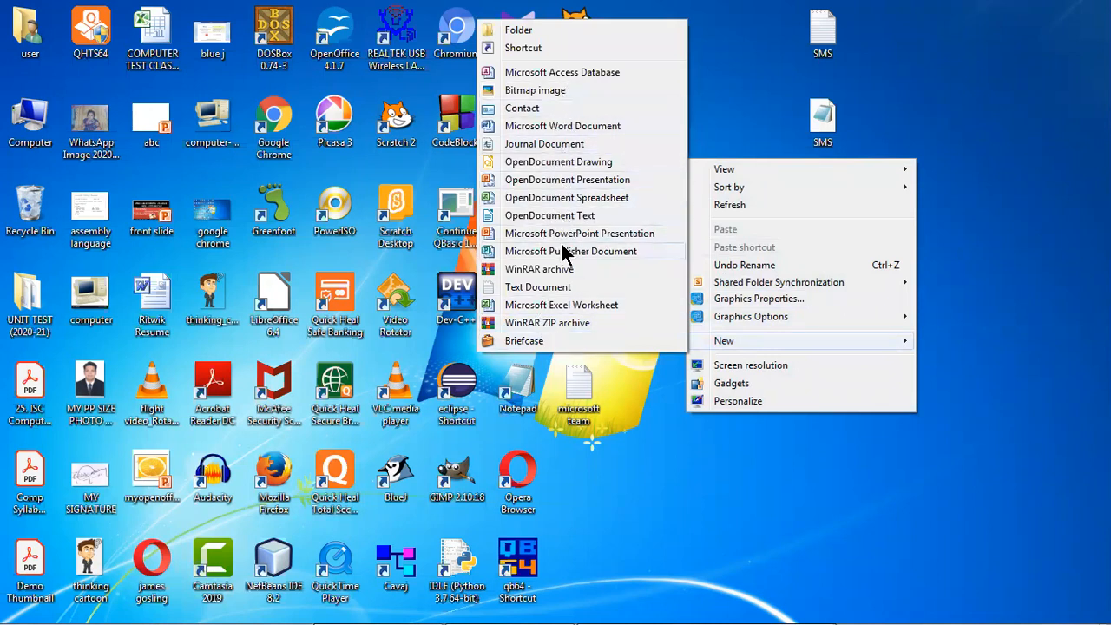
Step: Create an Excel worksheet on the desktop, name it with the owner's first name in capitals, and open it
left_click(552, 305)
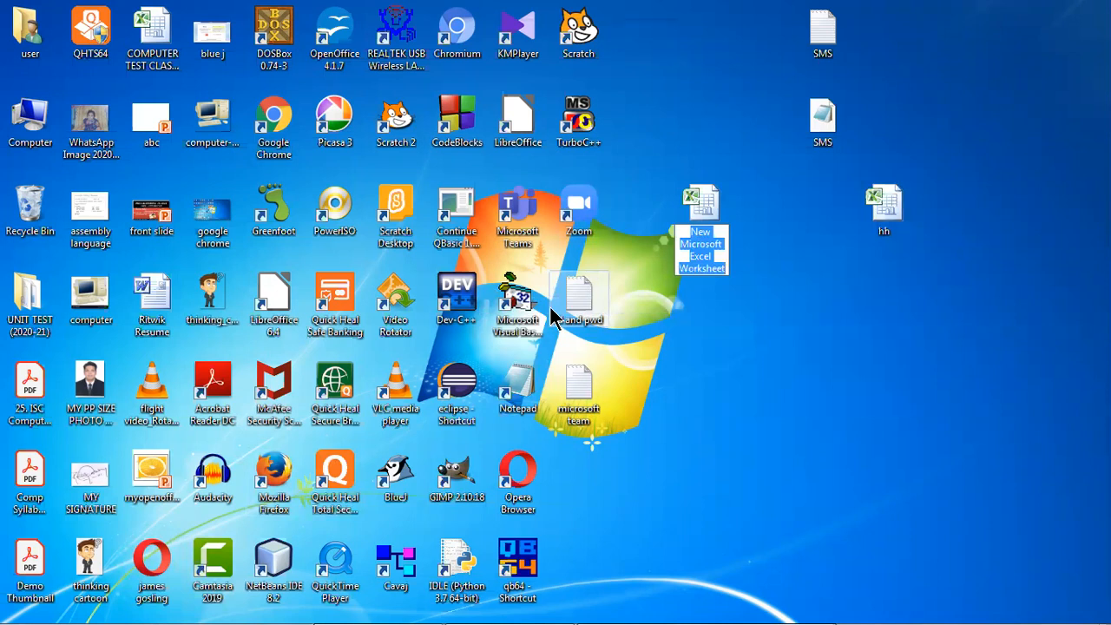
type("RITWIK")
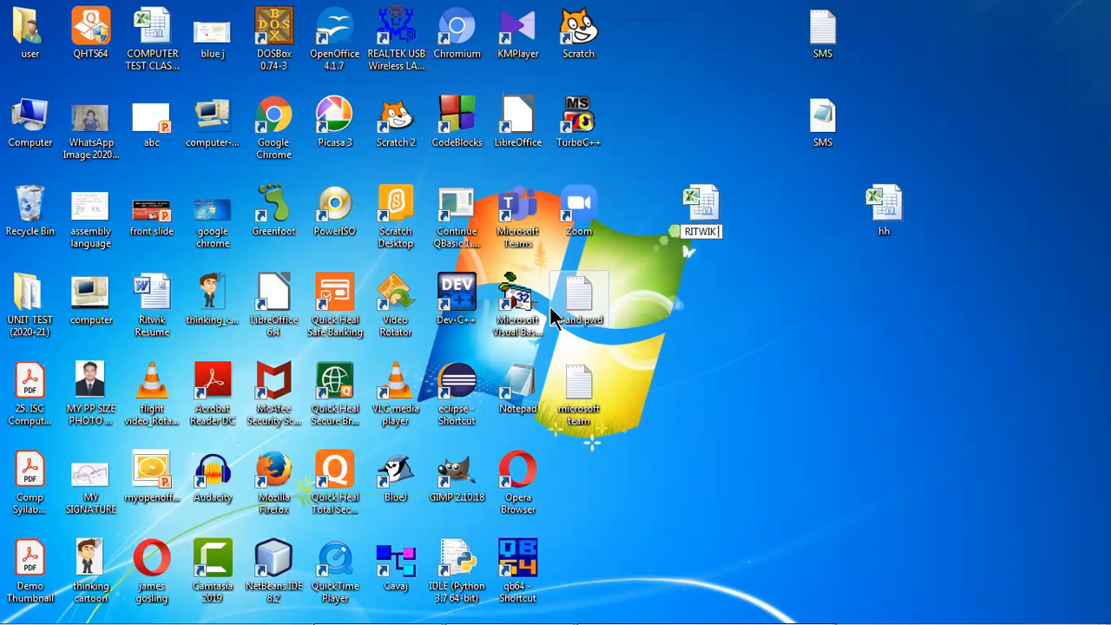
key("Return")
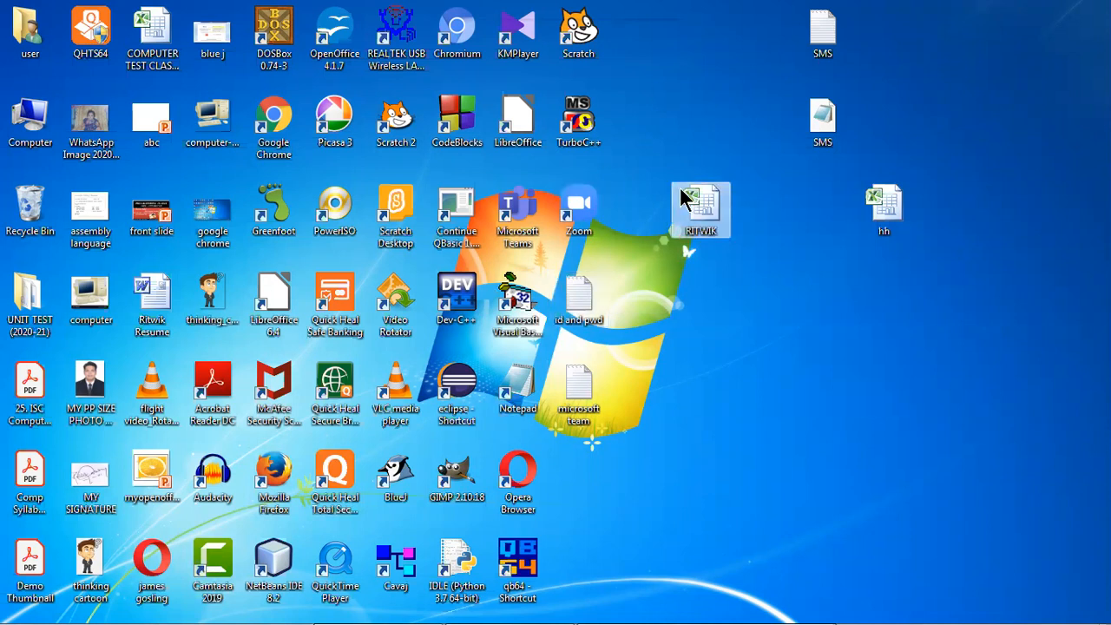
double_click(699, 207)
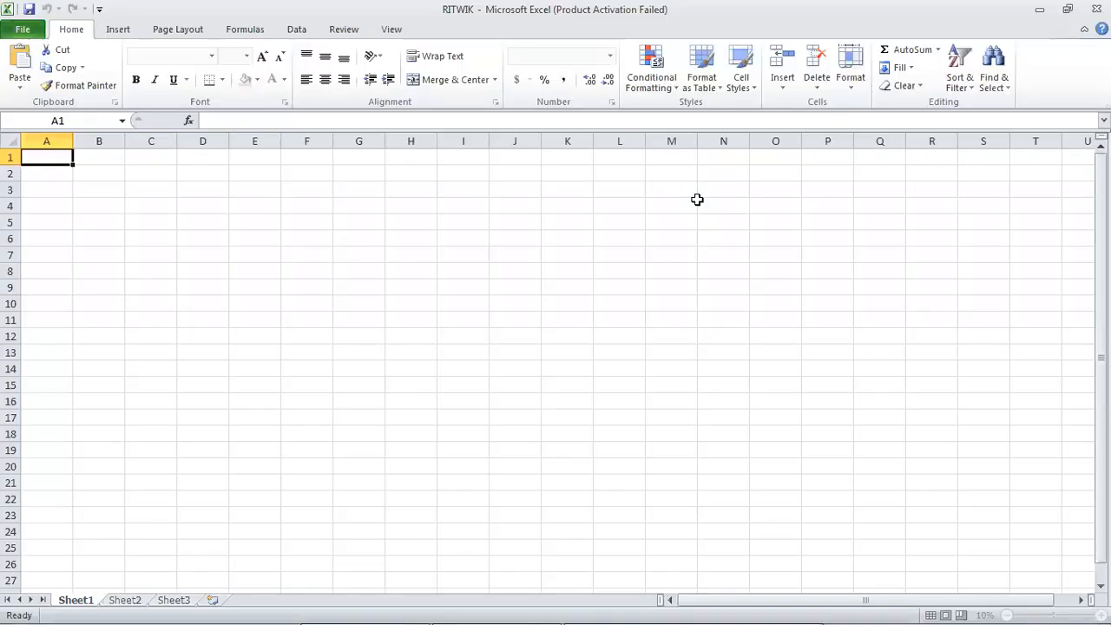
left_click(747, 152)
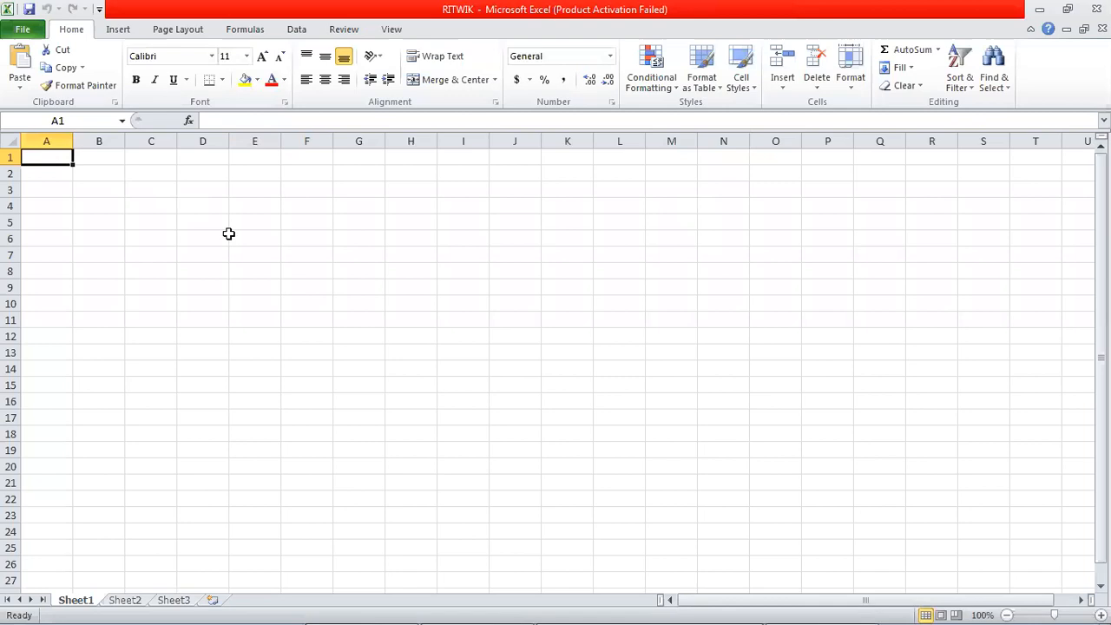
Step: Set the font size of cell F7 to 48 and widen column F to about double its width
left_click(309, 254)
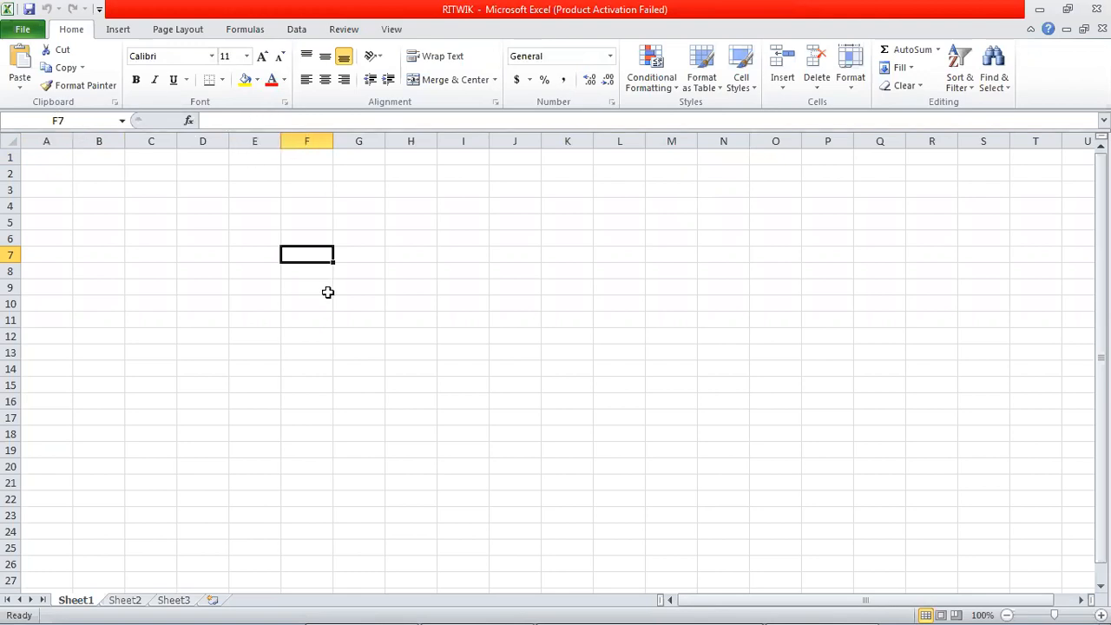
left_click(246, 56)
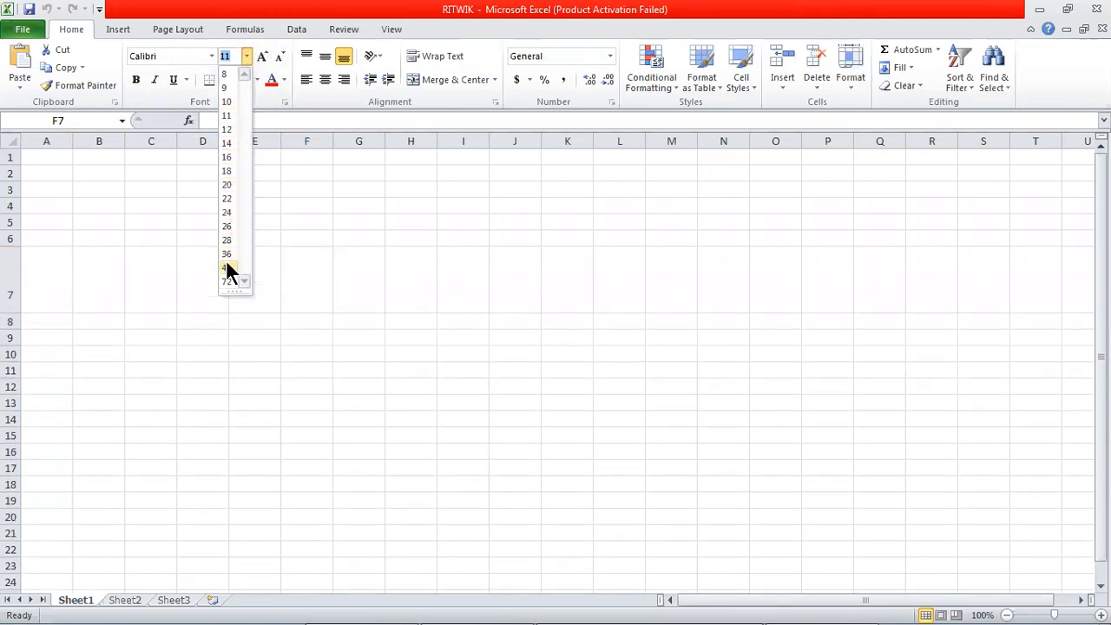
left_click(227, 268)
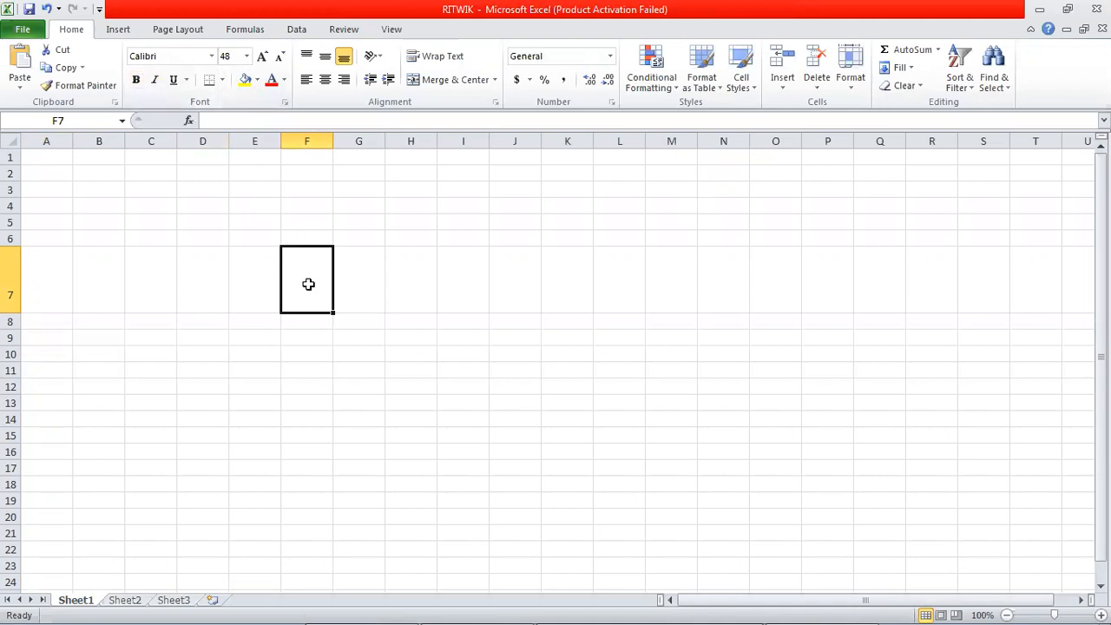
left_click_drag(334, 140, 386, 141)
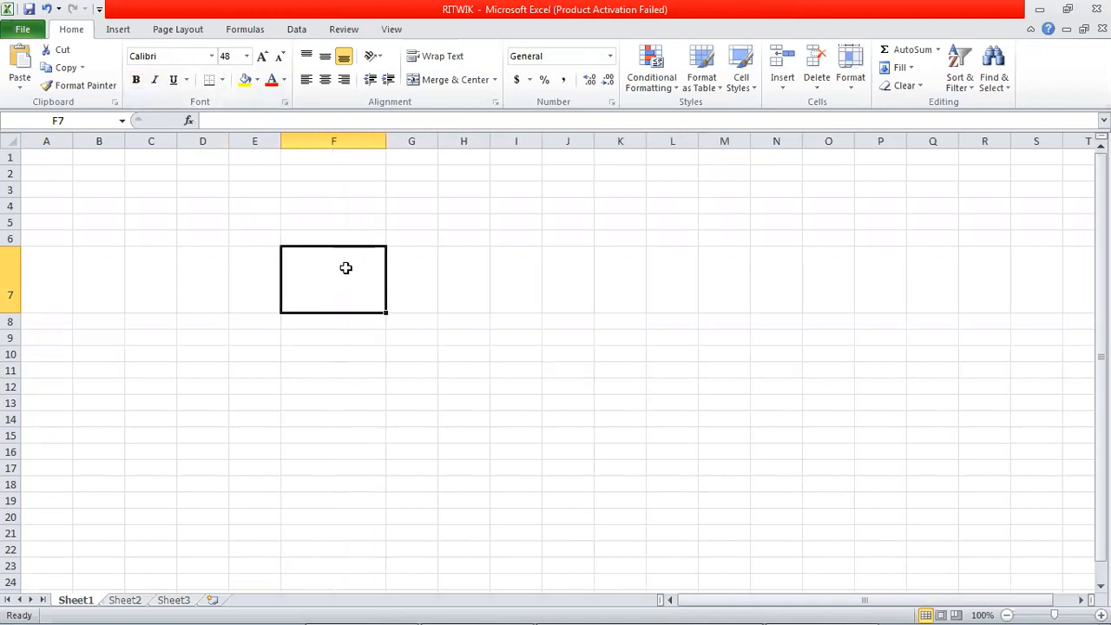
Step: Enter the addition formula =10+5 in cell F7 and reselect the cell
type("=10+5")
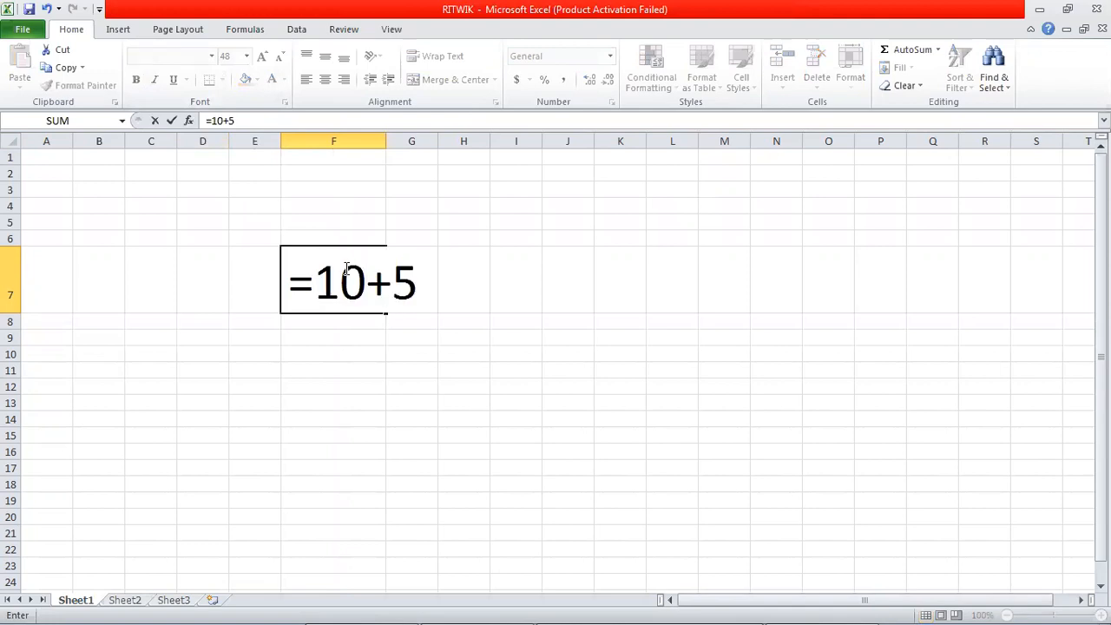
key("Return")
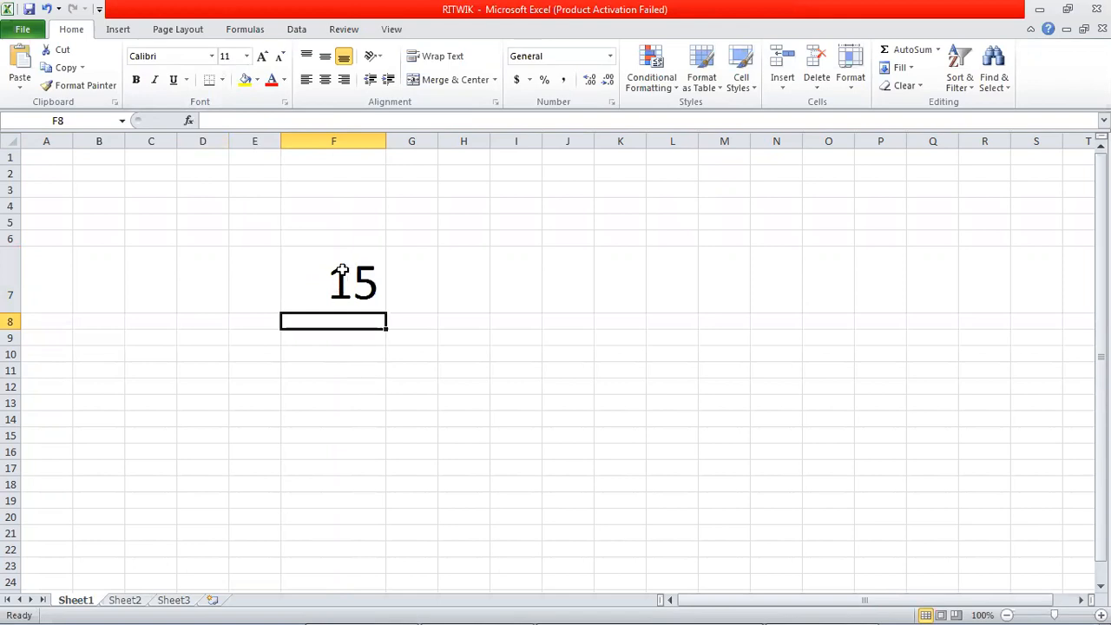
left_click(333, 276)
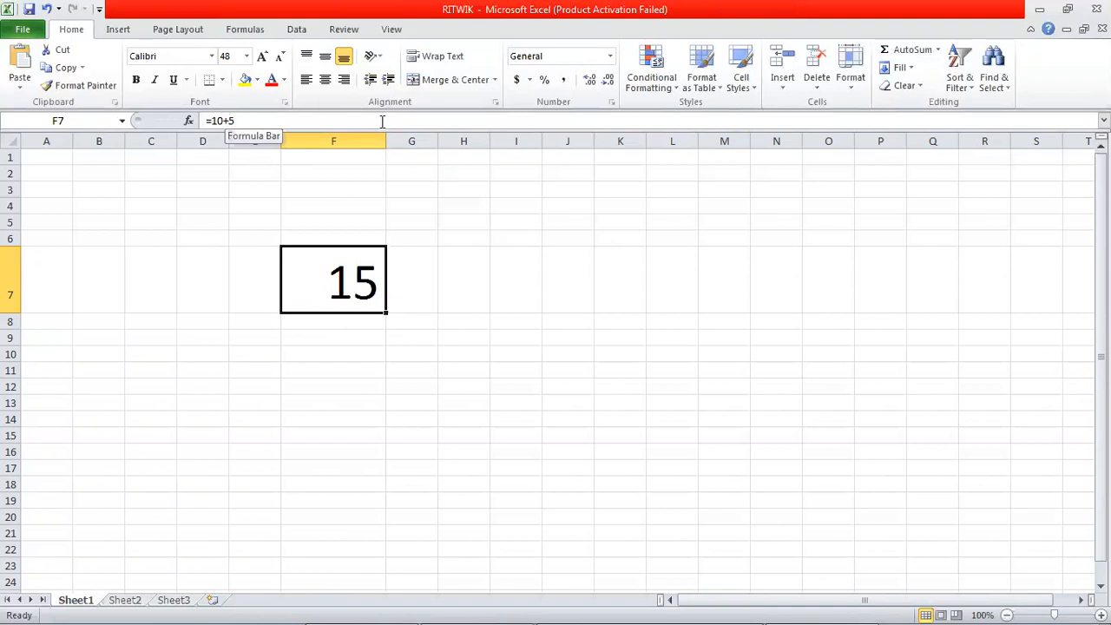
Step: Enter the plain number 22 in cell C7
left_click(128, 273)
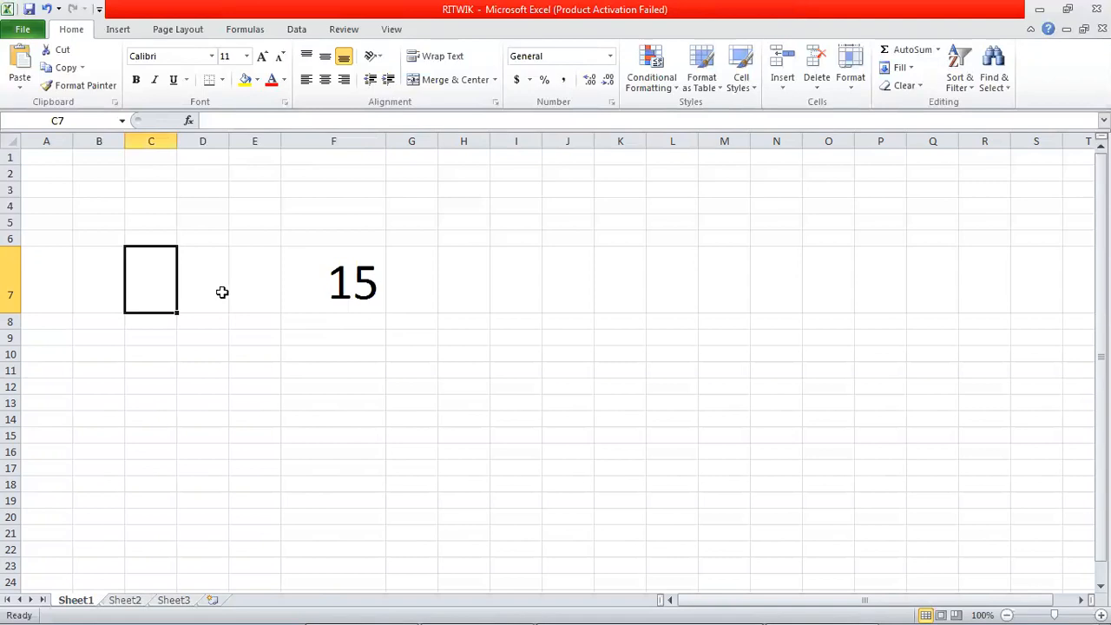
type("22")
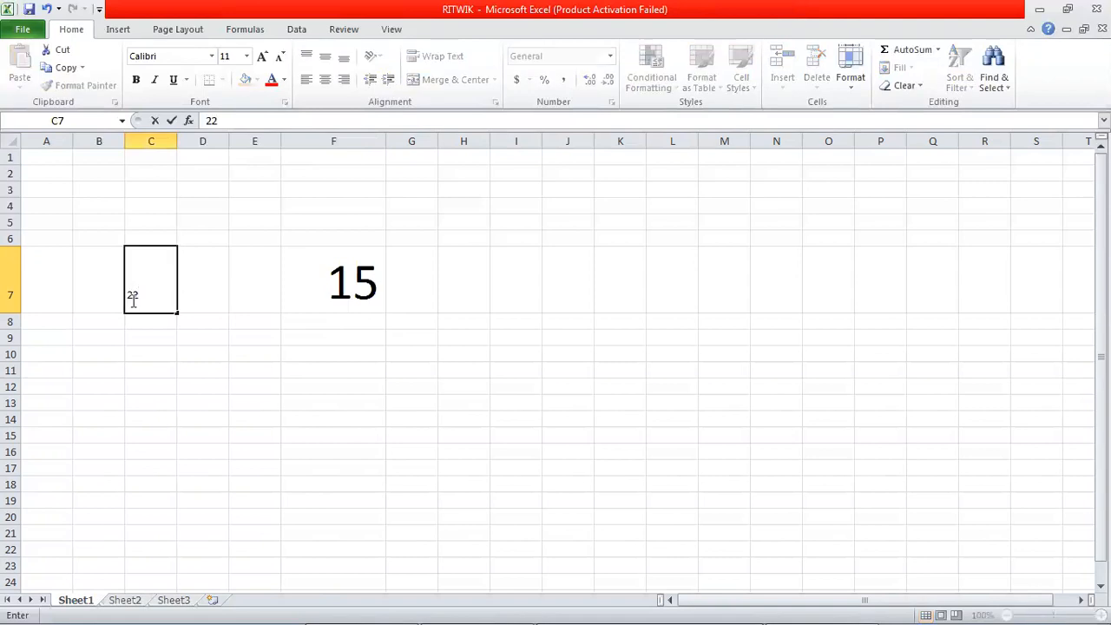
left_click(168, 367)
Step: Copy the formatting of cell F7 to cell C7 with Format Painter and widen column C to fit the number
left_click(343, 268)
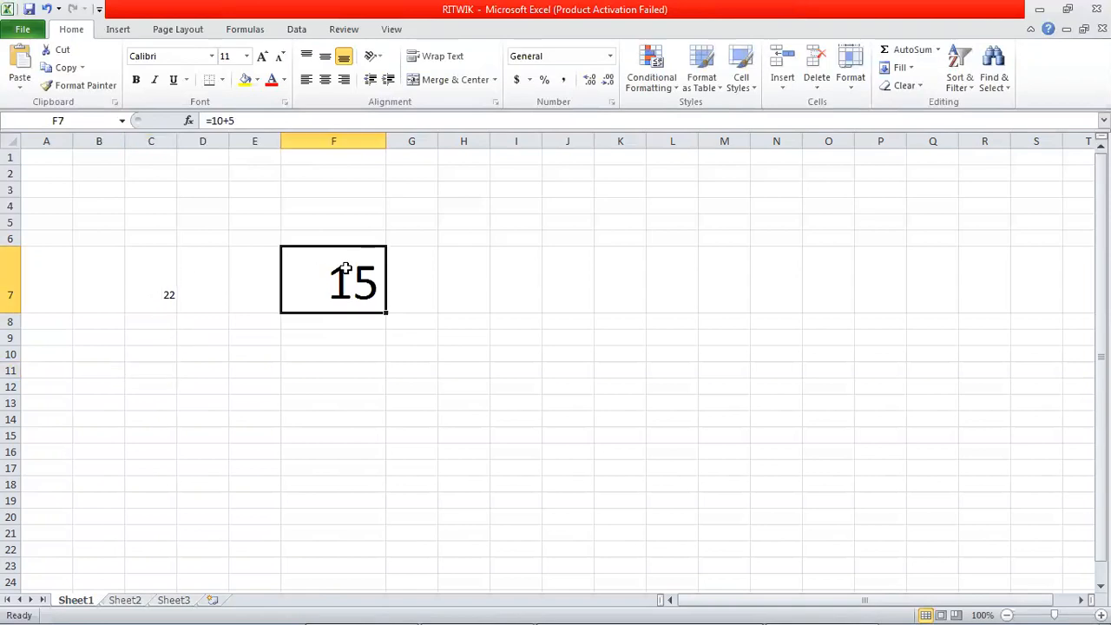
left_click(87, 85)
left_click(144, 273)
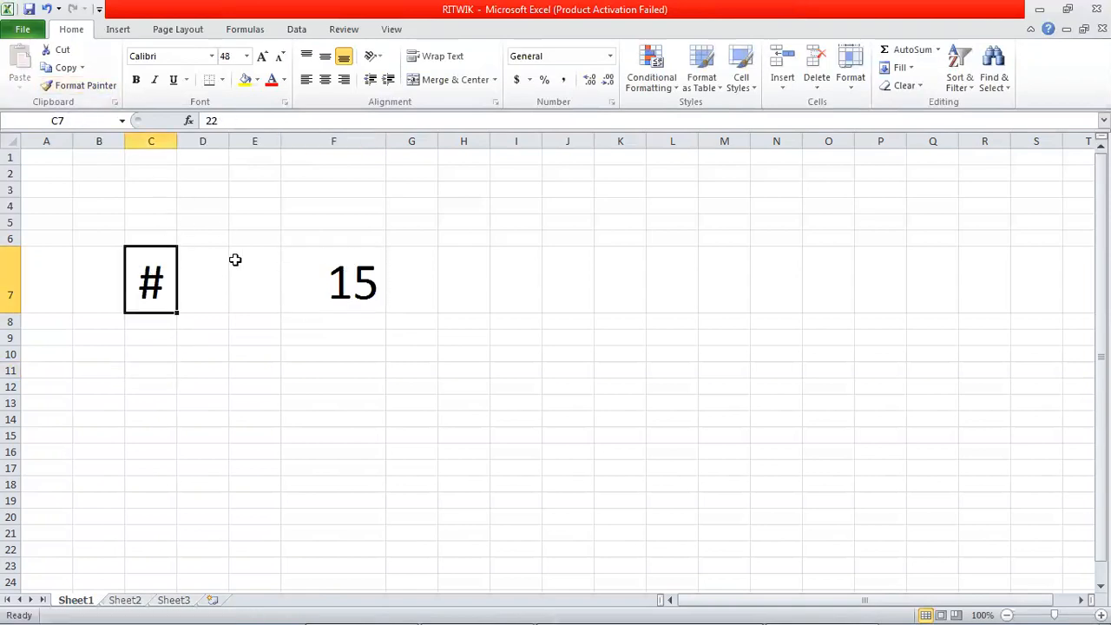
left_click_drag(177, 141, 273, 159)
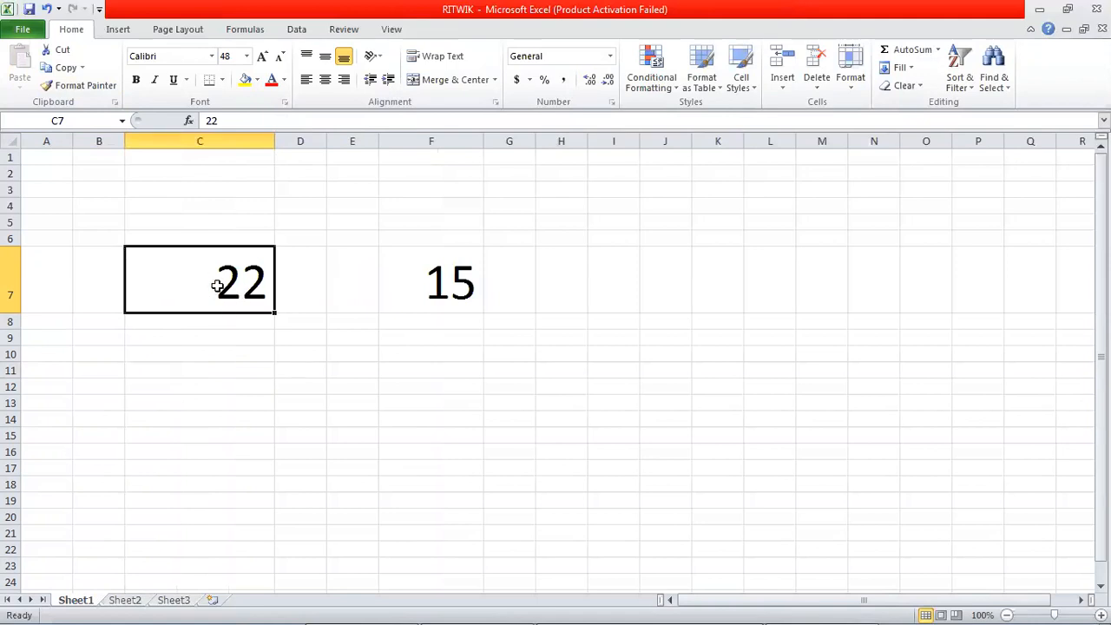
Step: Compare the underlying contents of cells C7 and F7 by highlighting each one in the formula bar
double_click(211, 119)
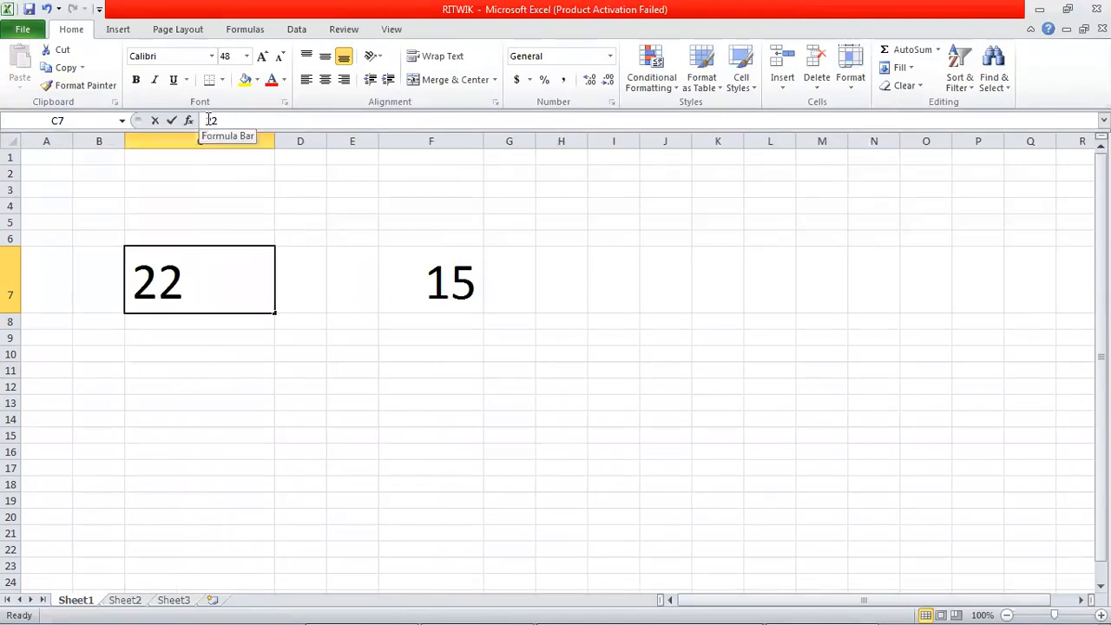
left_click(432, 282)
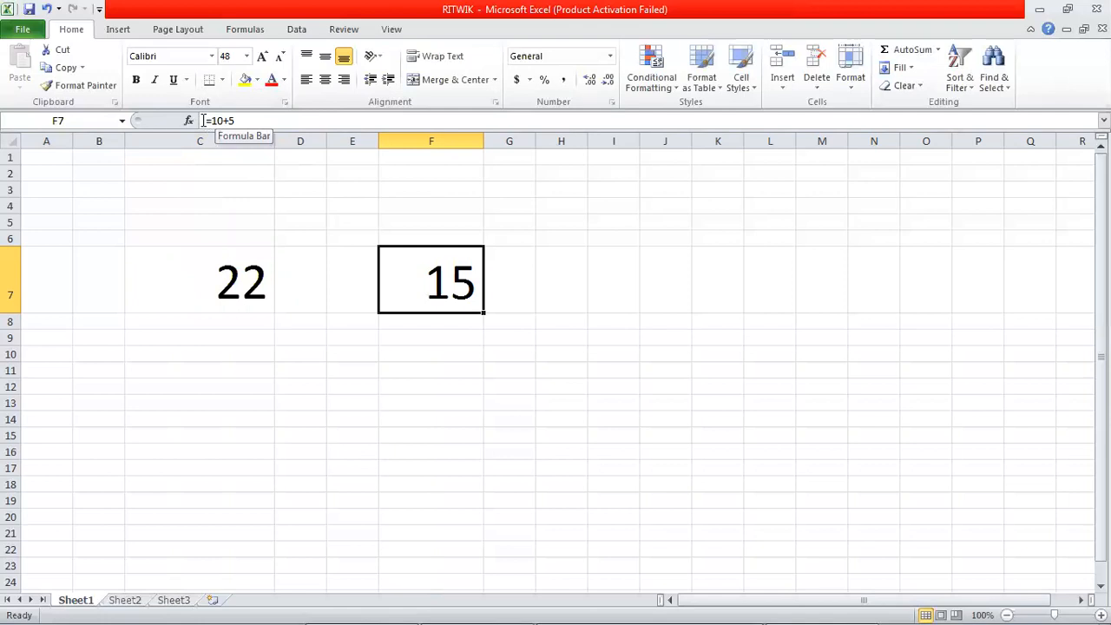
left_click_drag(203, 120, 244, 120)
Step: Clear the formula from cell F7, including the stray reference to G6
left_click(365, 350)
left_click(493, 236)
left_click(444, 282)
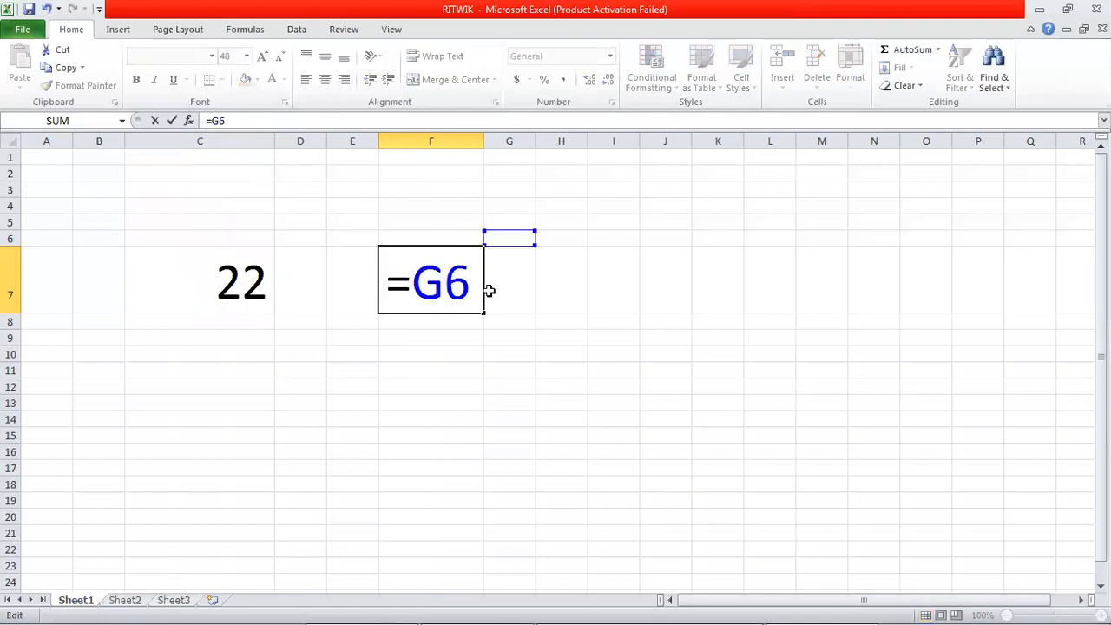
left_click(475, 288)
key("BackSpace")
key("BackSpace")
key("BackSpace")
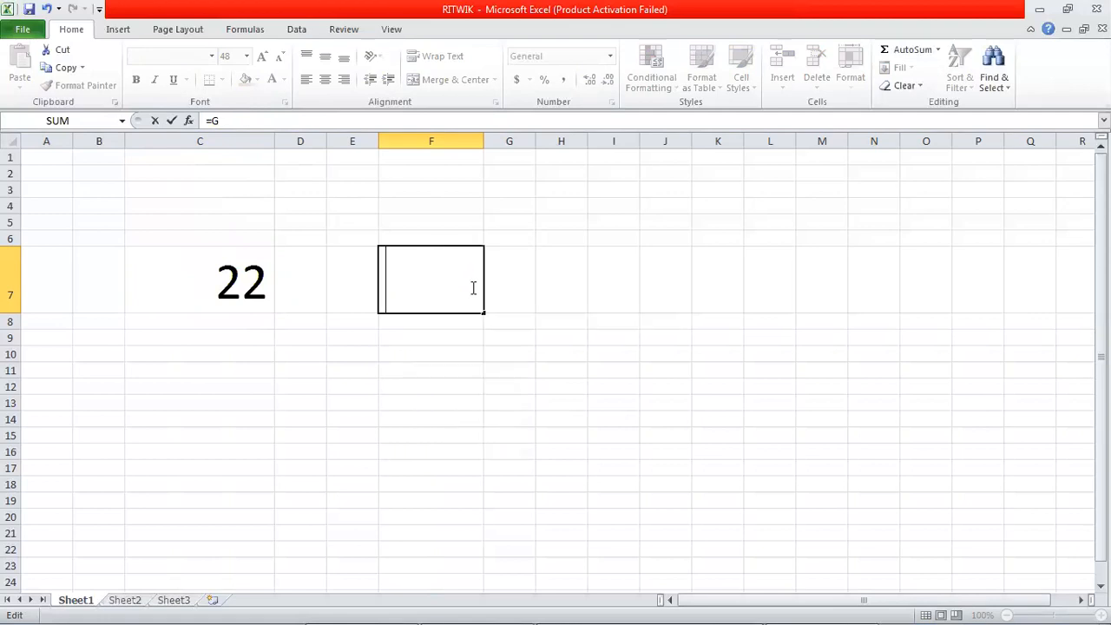
left_click_drag(425, 387, 426, 375)
left_click(424, 290)
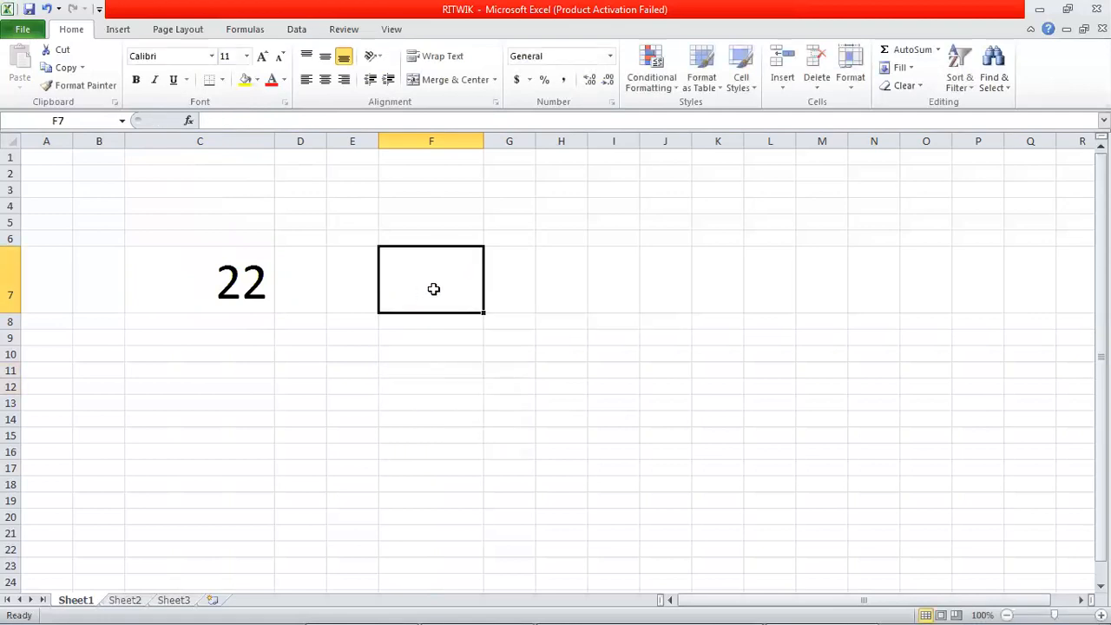
Step: Enter the multiplication formula =25*4 in cell F7 and reselect the cell
type("=2")
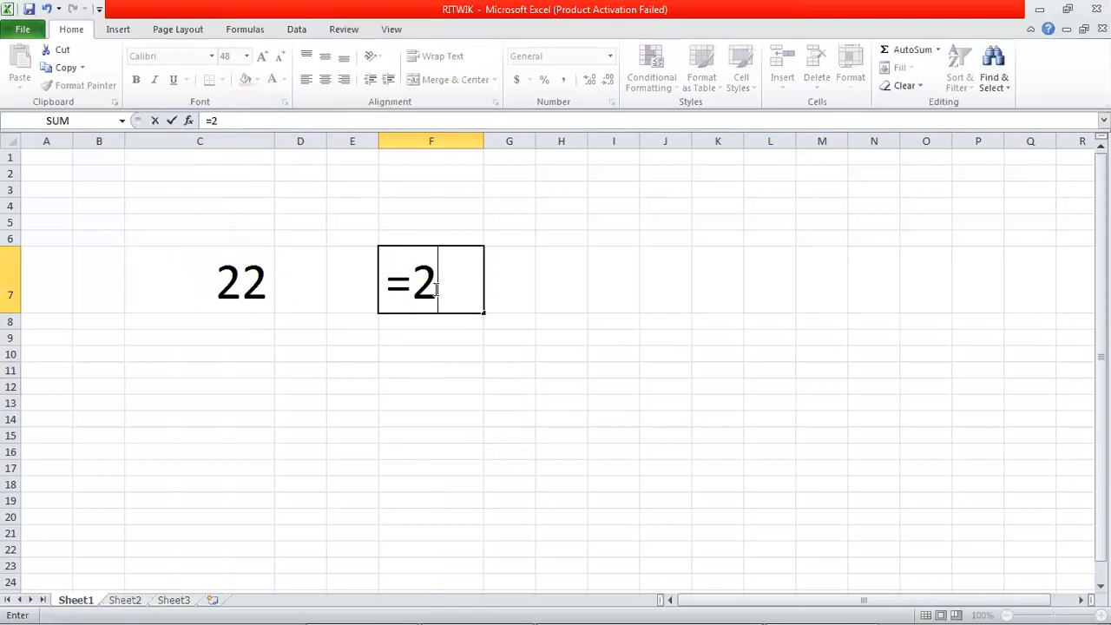
type("5*4")
key("Return")
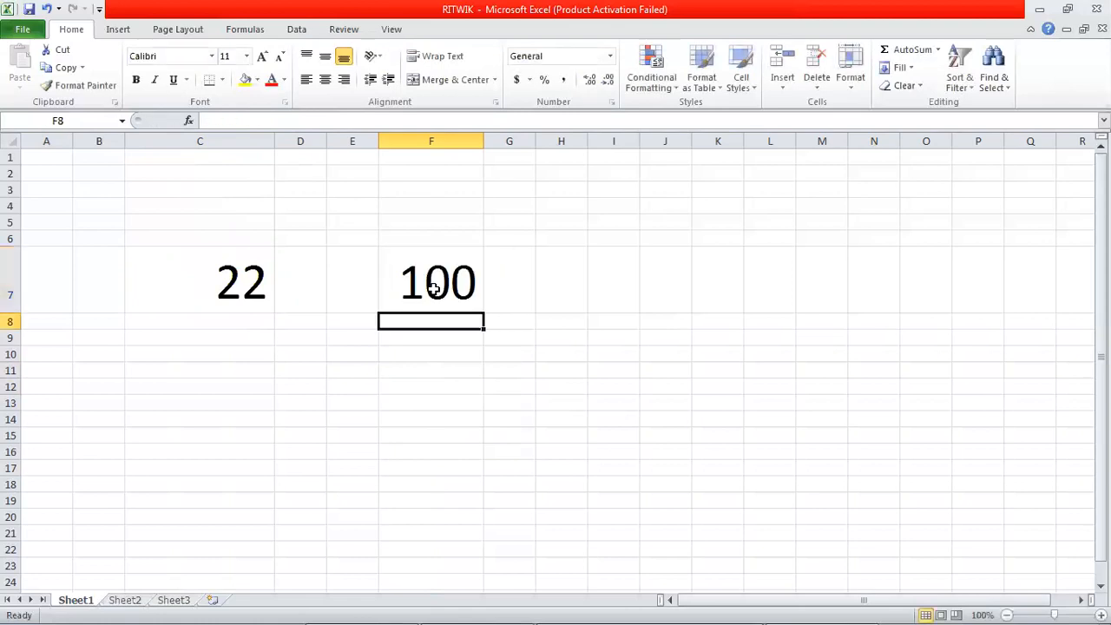
left_click(438, 286)
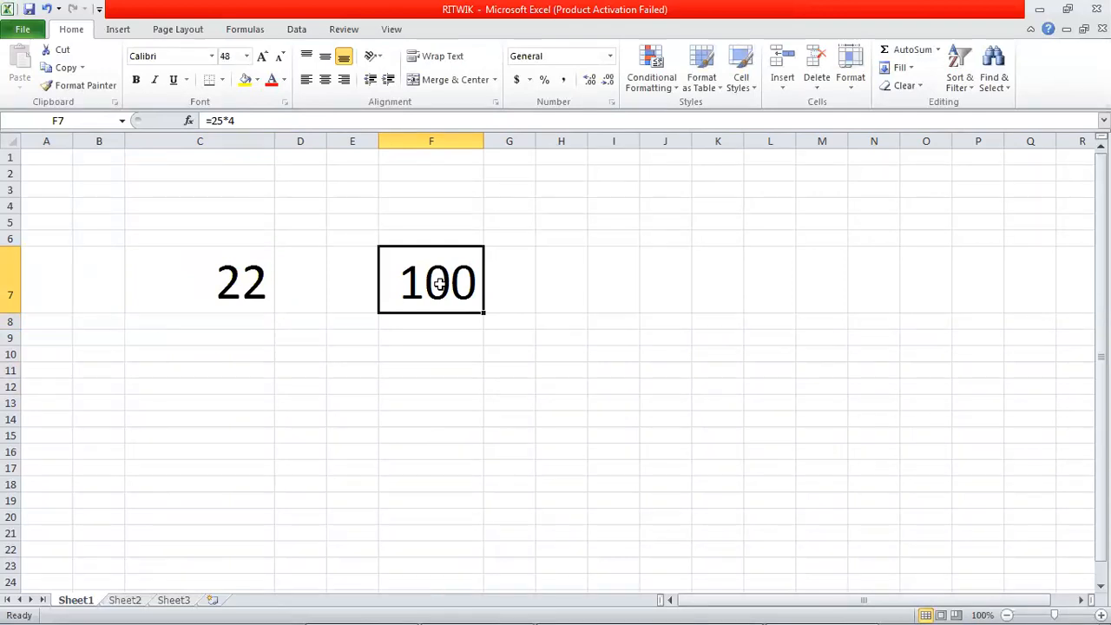
Step: Replace the content of cell F7 with 25*4 without an equals sign and widen column F slightly
key("Delete")
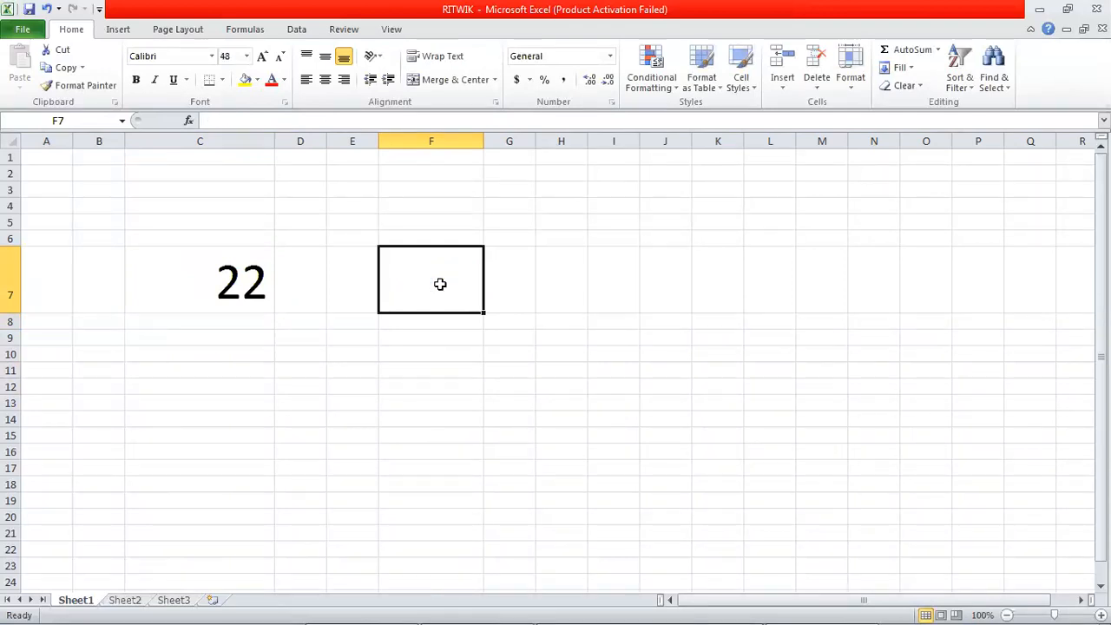
type("25*4")
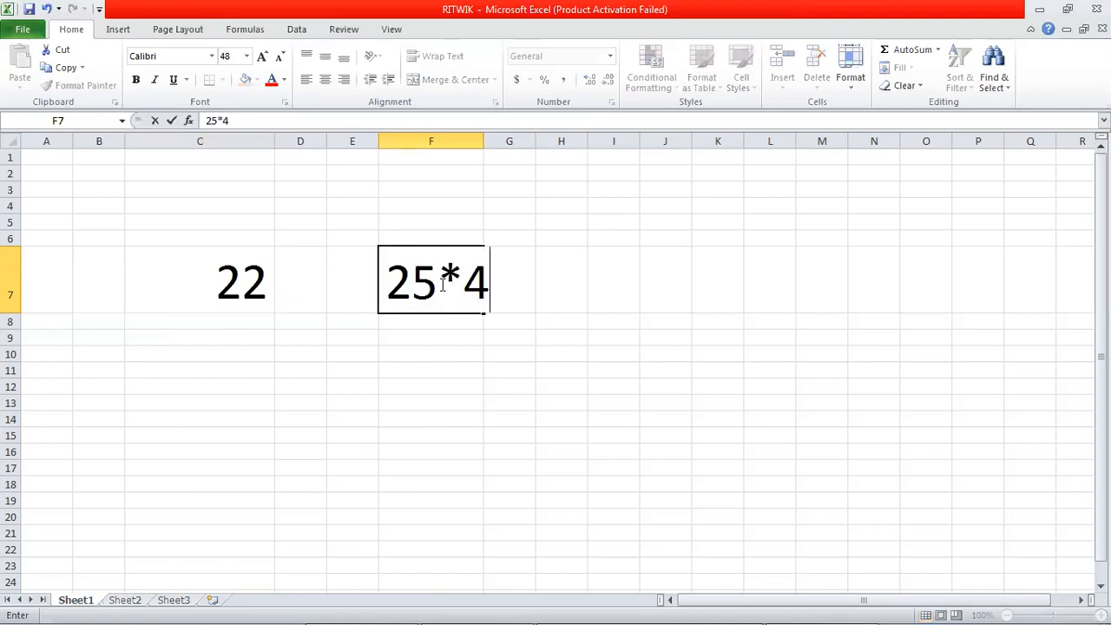
key("Return")
left_click_drag(483, 141, 492, 141)
left_click(446, 268)
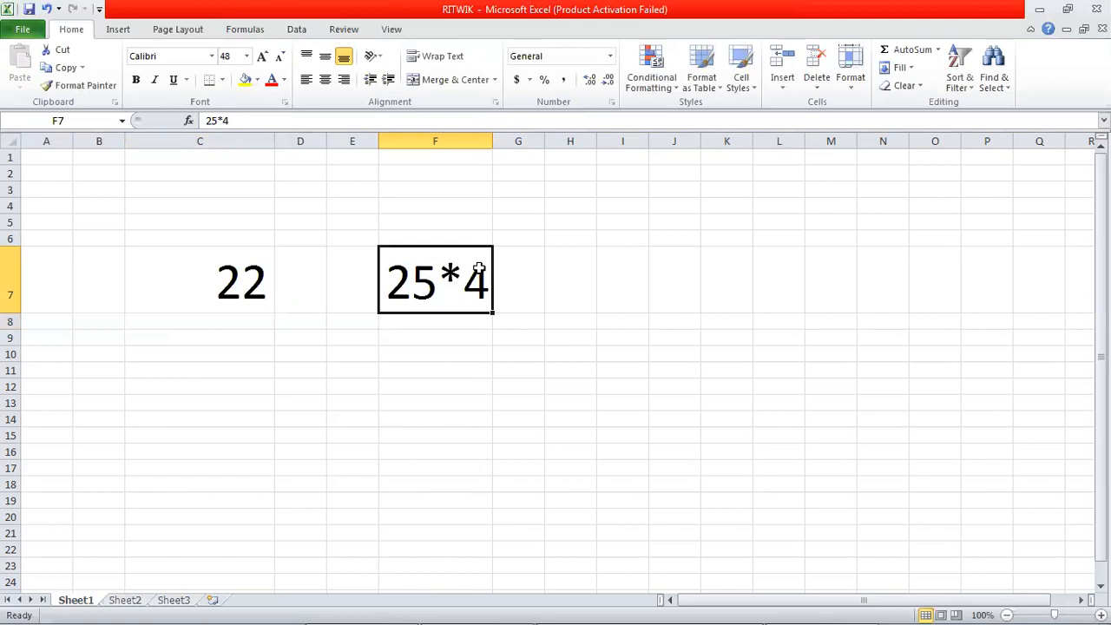
Step: Insert an equals sign before 25*4 in cell F7 to turn the text into a formula
double_click(397, 278)
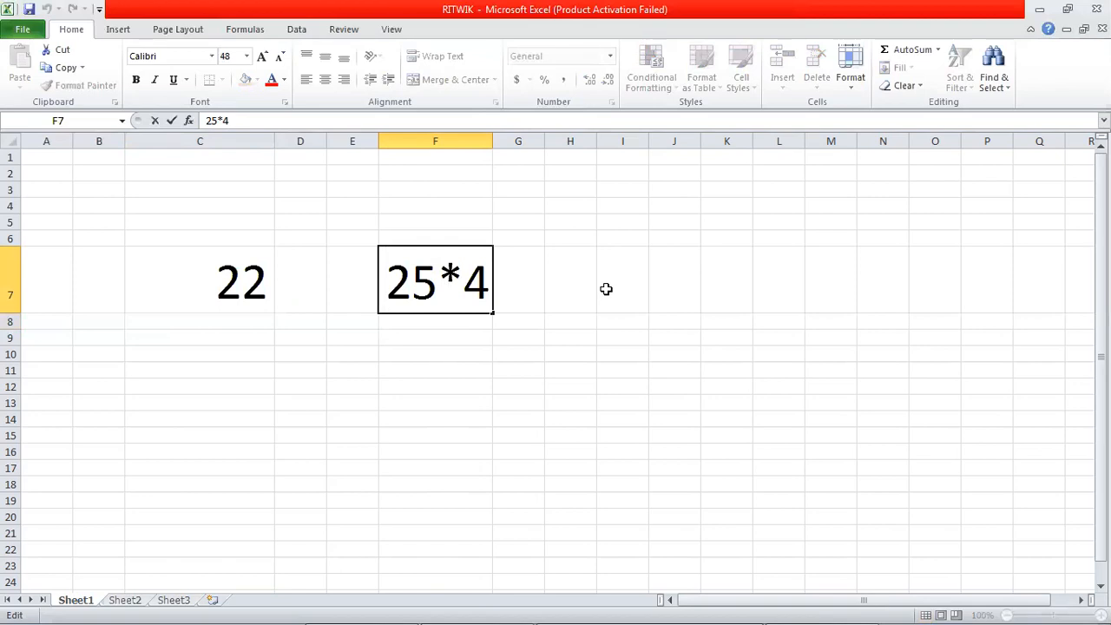
type("=")
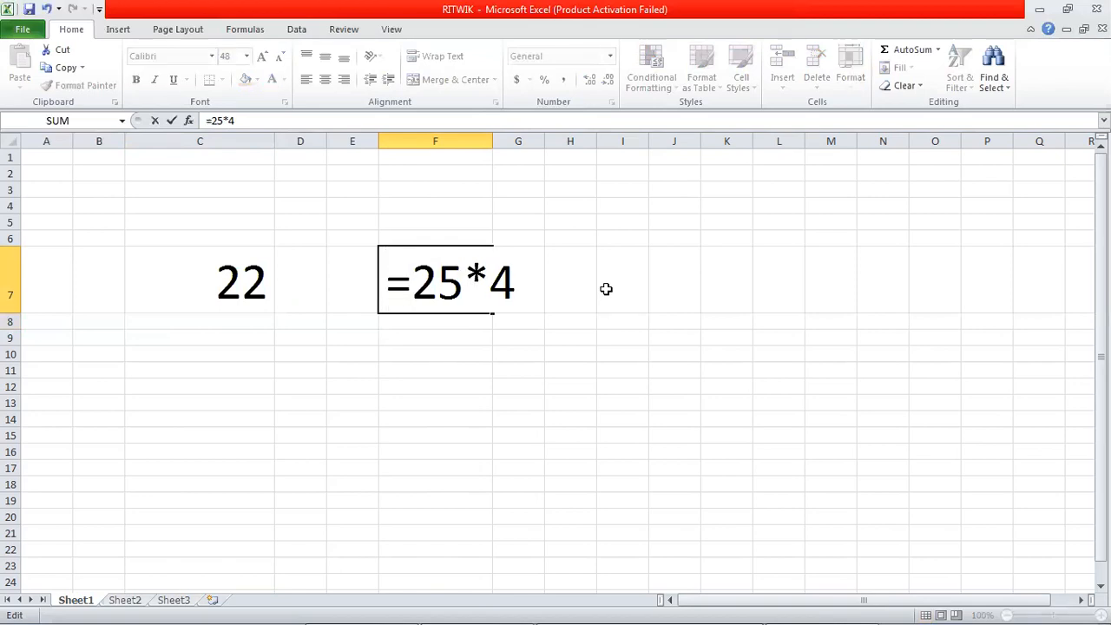
key("Return")
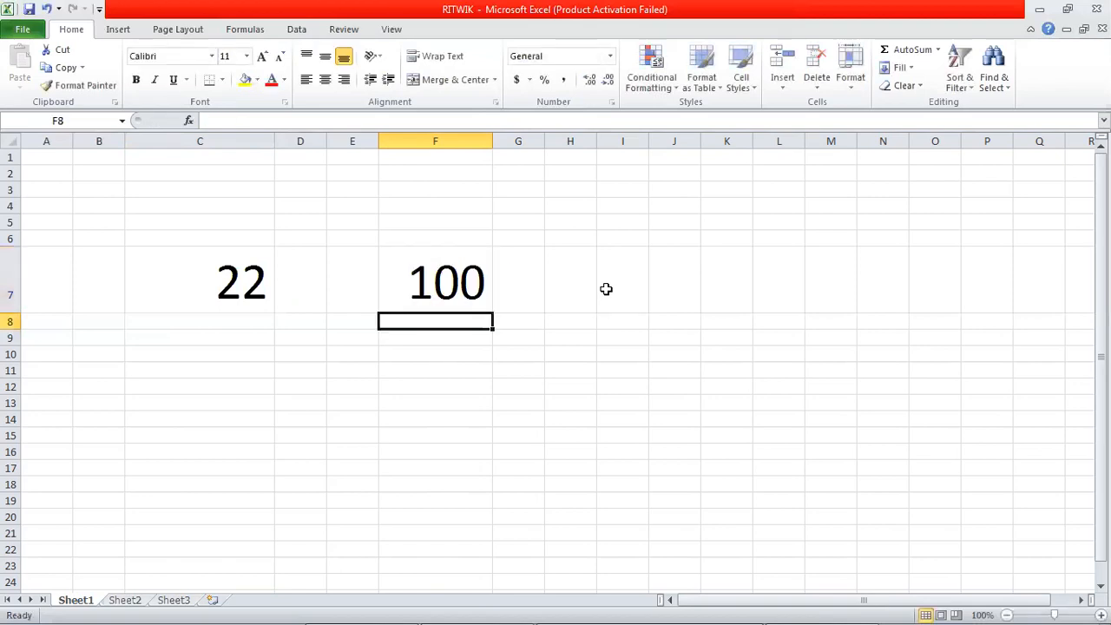
Step: Replace the content of cell F7 with the not-equal comparison formula =10<>10
left_click(449, 276)
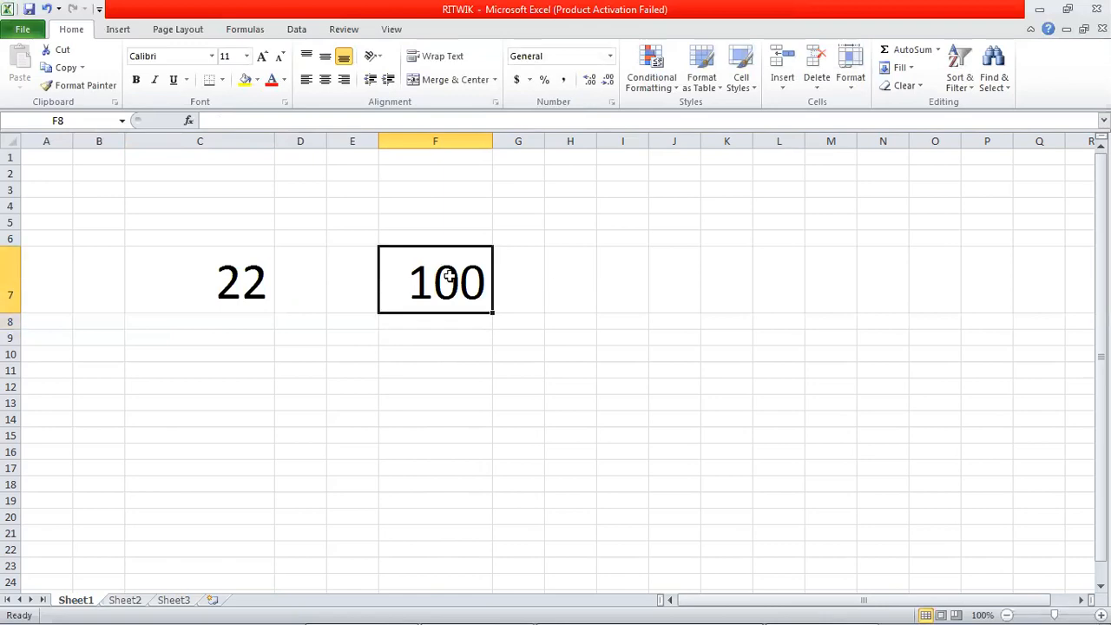
key("Delete")
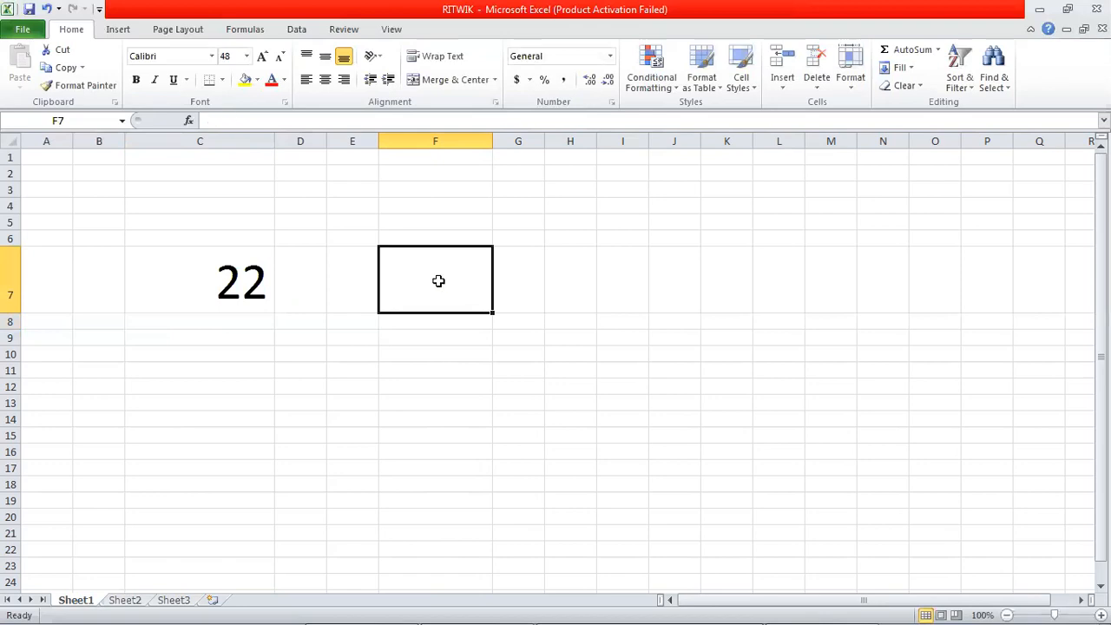
type("=")
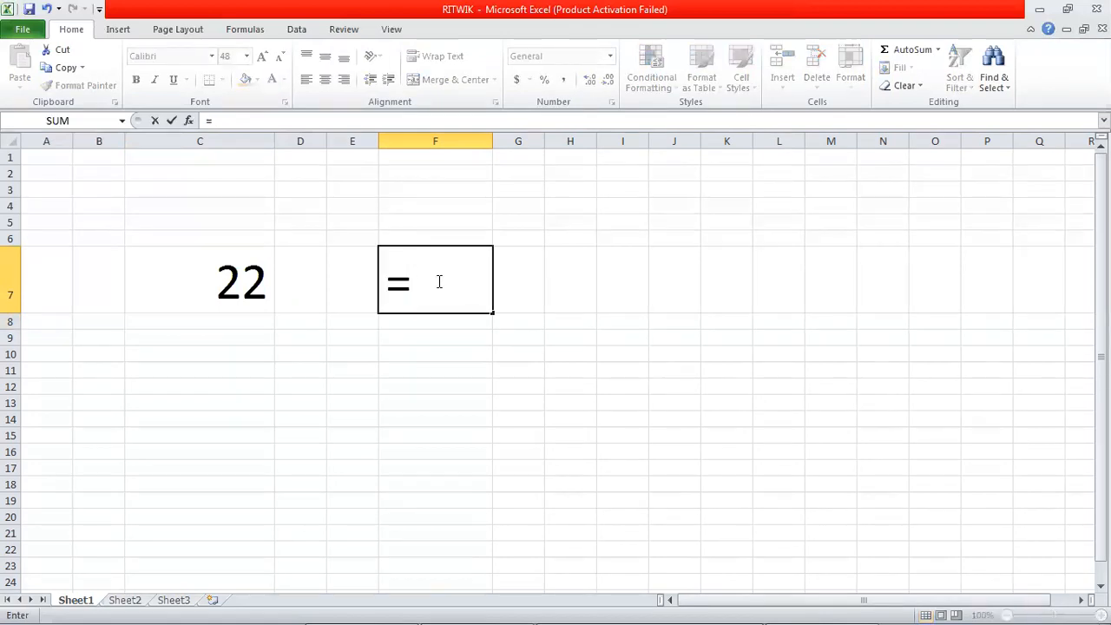
type("10<>10")
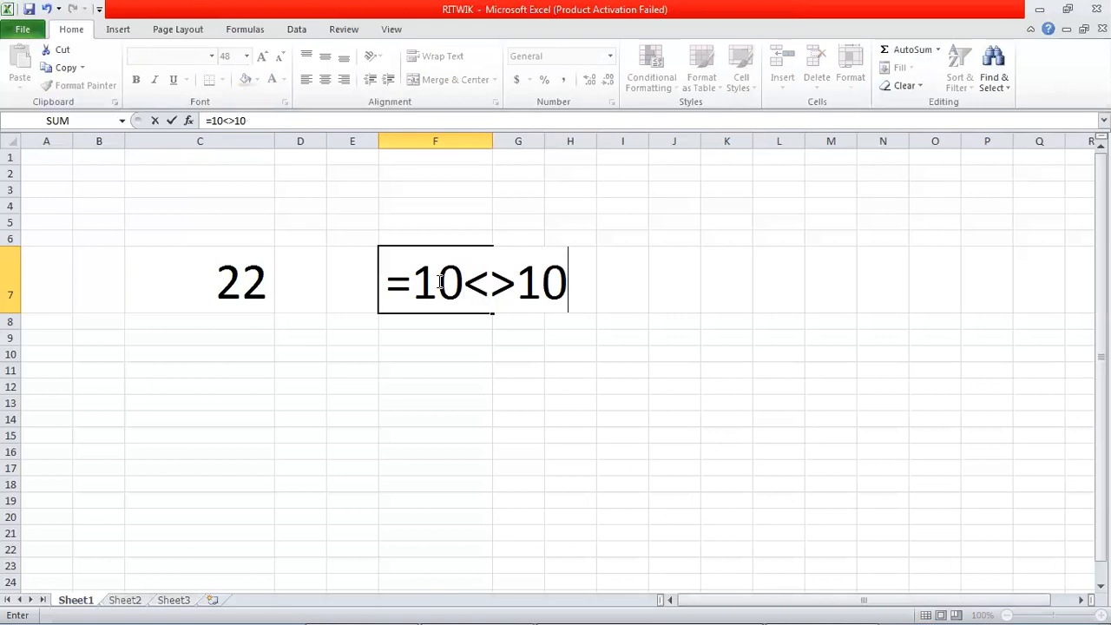
key("Return")
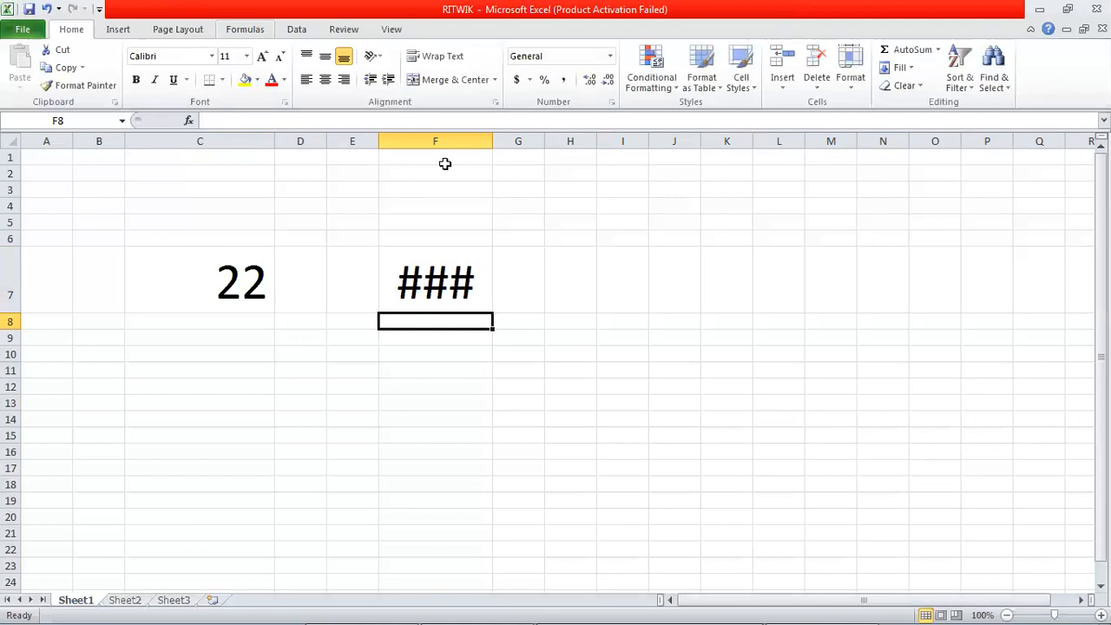
Step: Widen column F to fit the result in F7, narrow it briefly, and restore the wider width
left_click_drag(493, 140, 549, 140)
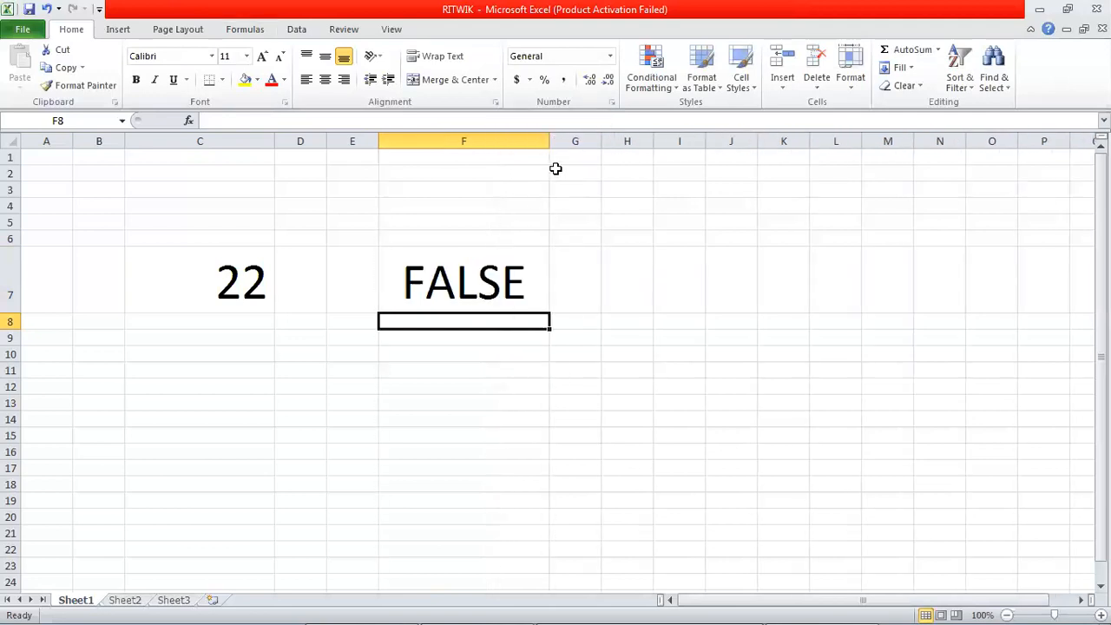
left_click_drag(549, 139, 488, 139)
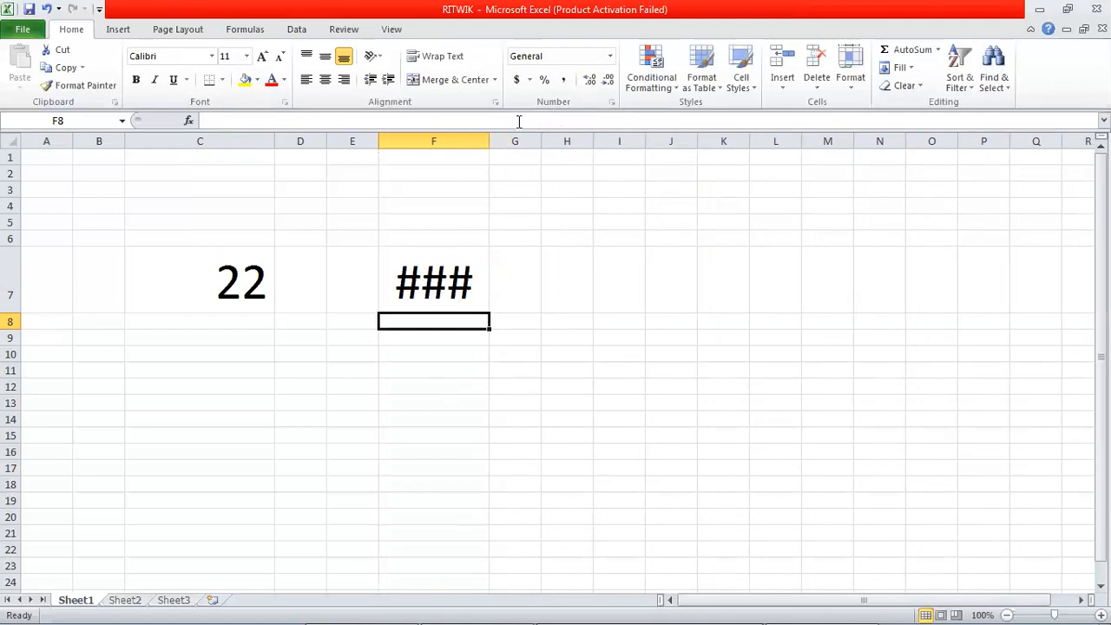
left_click_drag(489, 138, 545, 138)
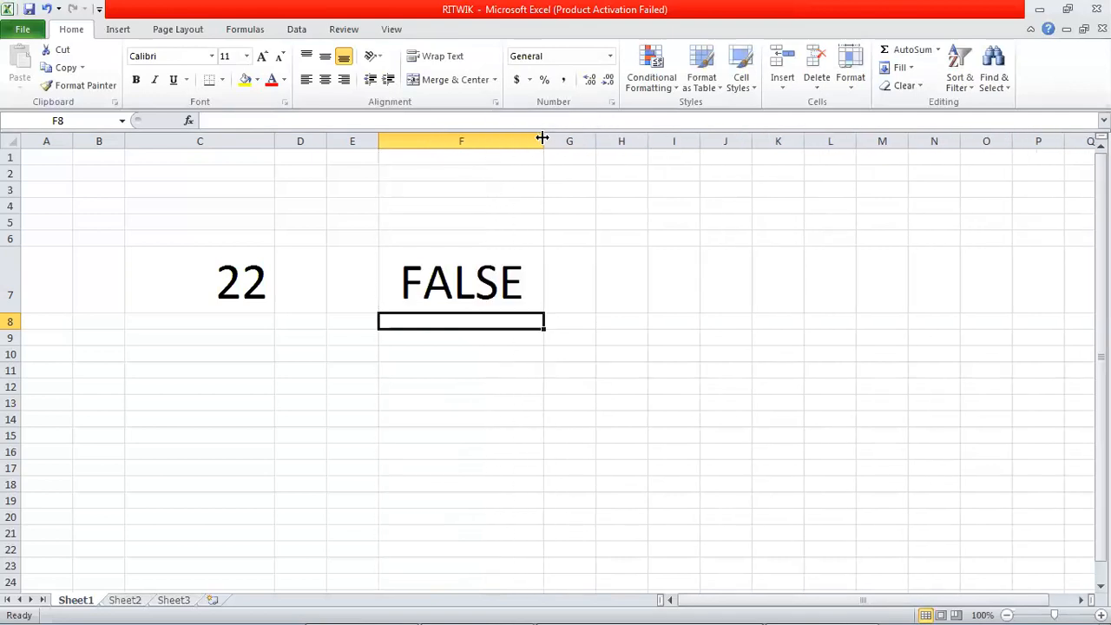
Step: Overwrite cell F7 with the greater-than comparison formula =25>5
left_click(462, 286)
type("=")
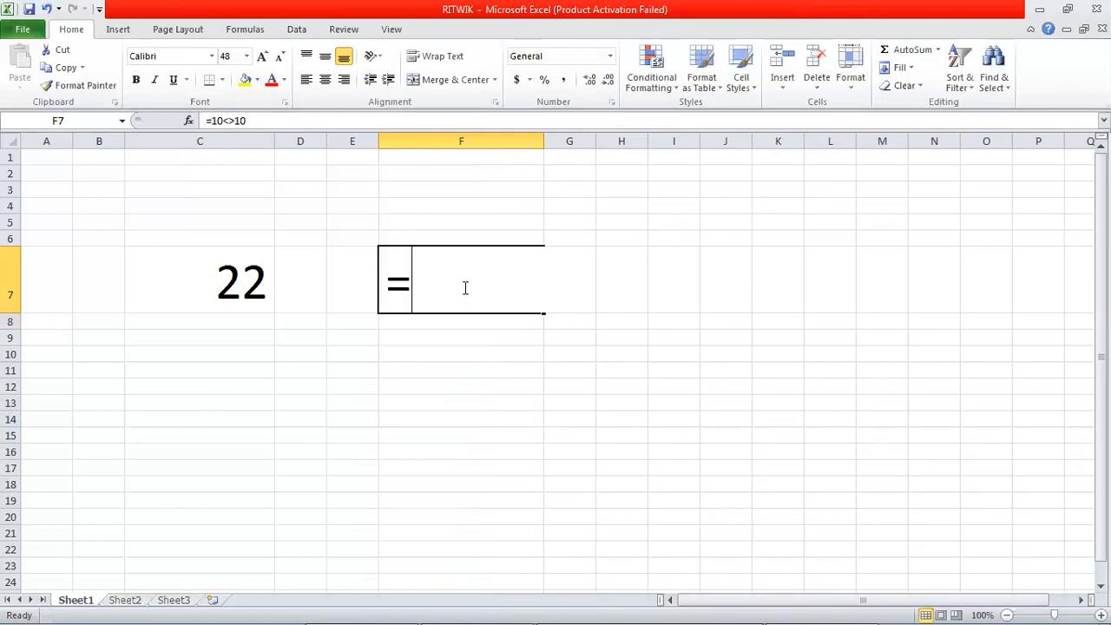
type("25")
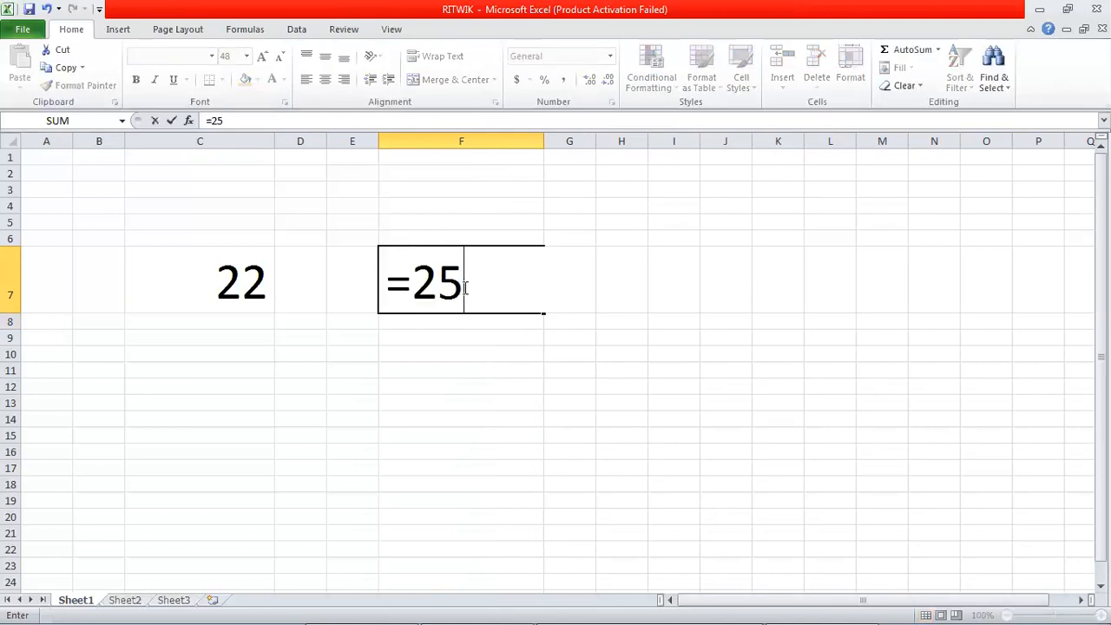
type(">5")
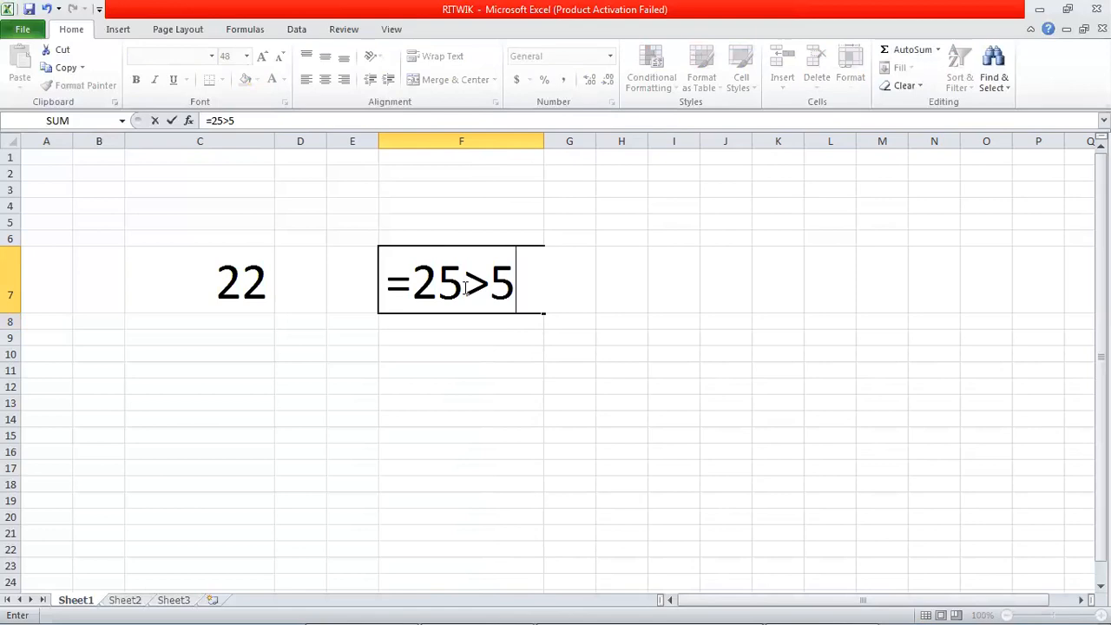
key("Return")
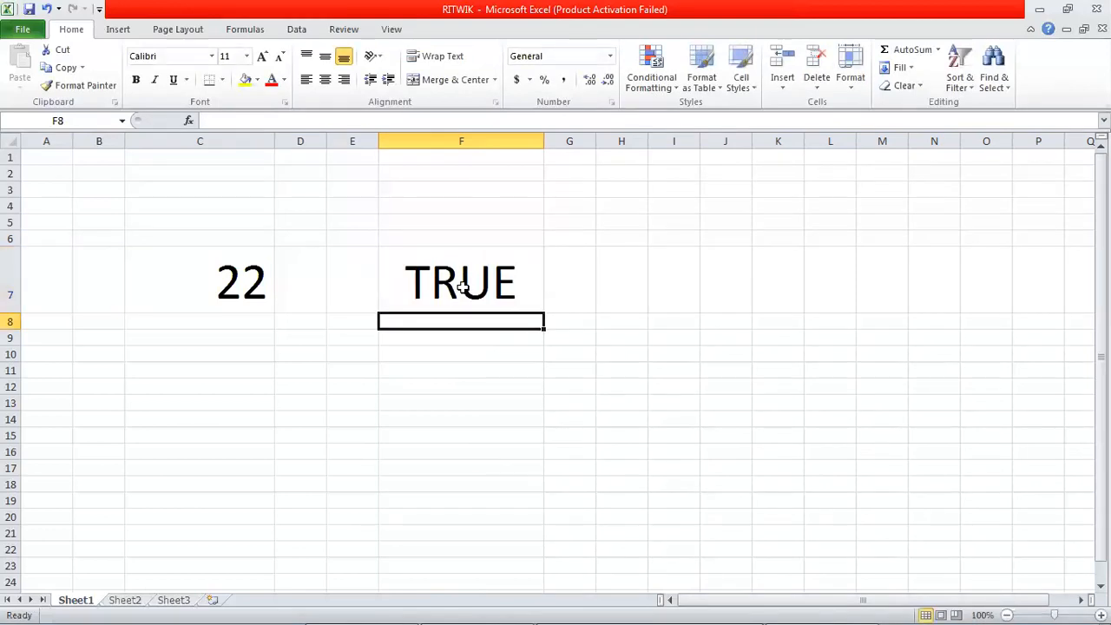
Step: Overwrite cell F7 with the less-than-or-equal comparison formula =2<=3
left_click(463, 288)
type("=")
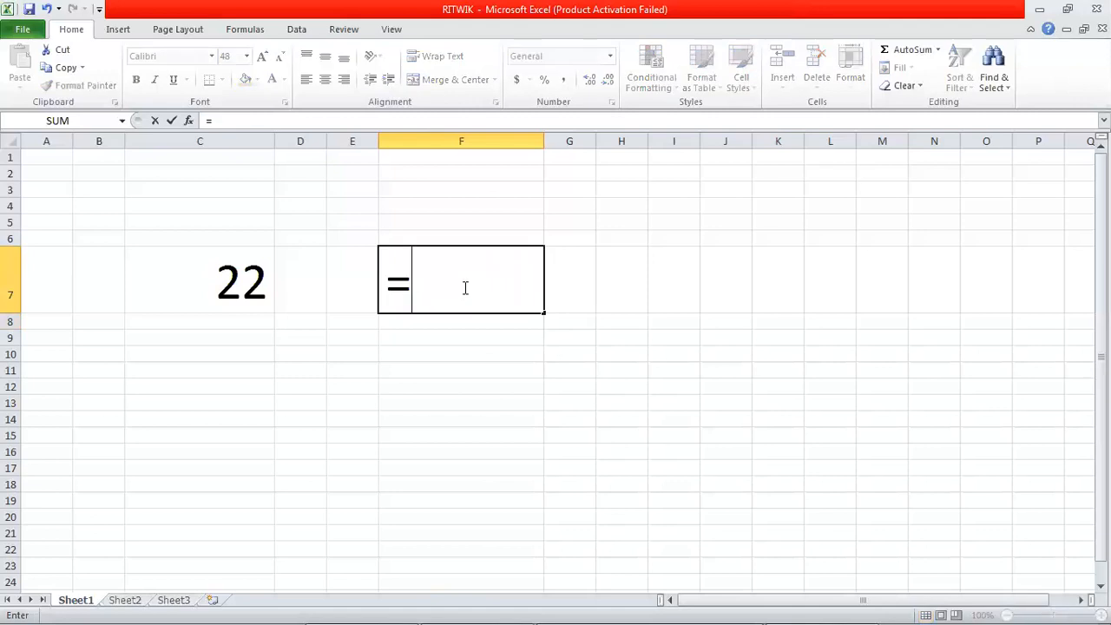
type("2<=3")
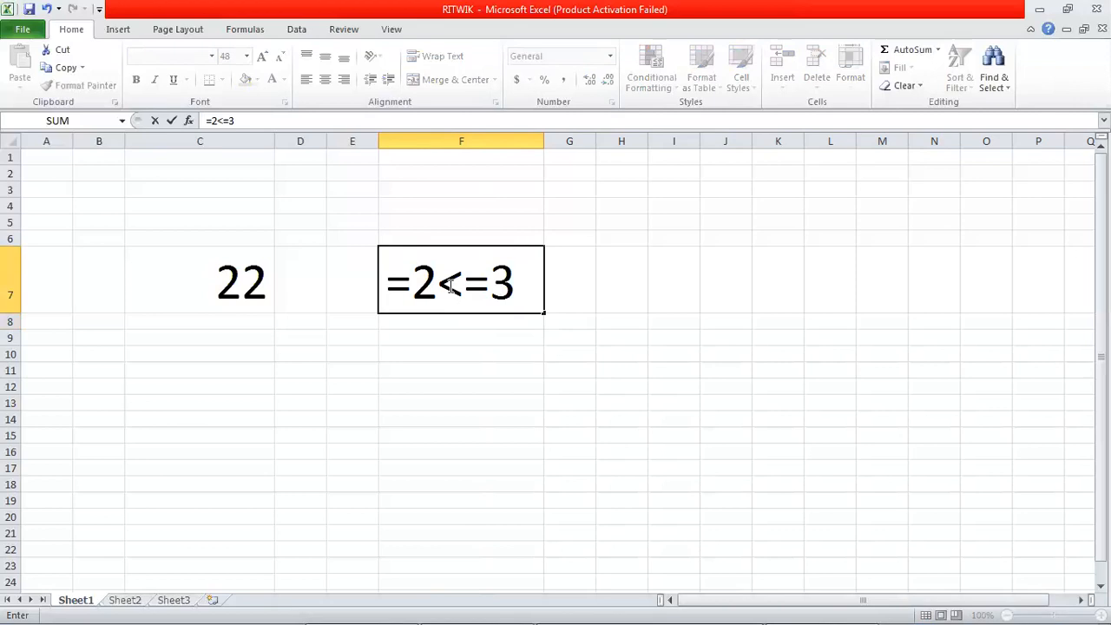
key("Return")
Step: Overwrite cell F7 with the greater-than-or-equal comparison formula =2>=3 and reselect the cell
left_click(447, 286)
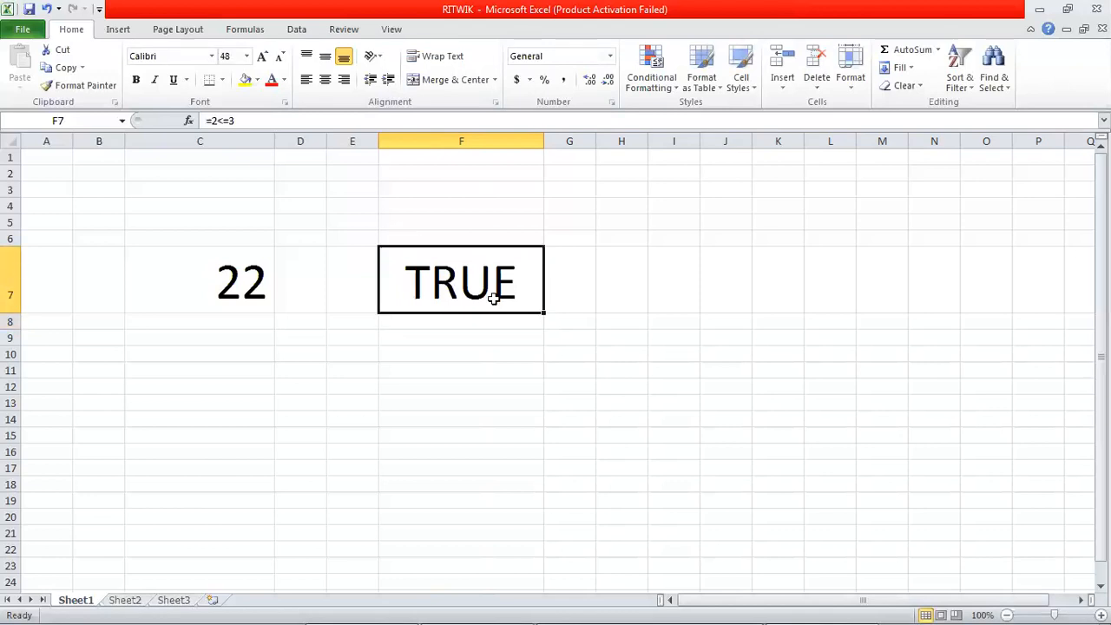
type("=2")
type(">=3")
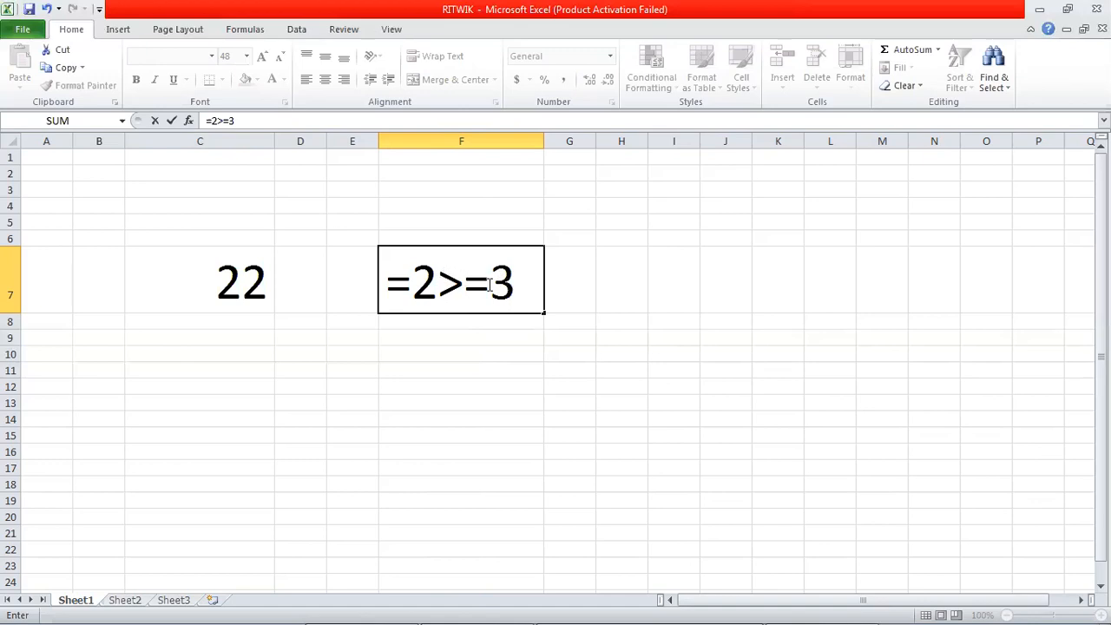
key("Return")
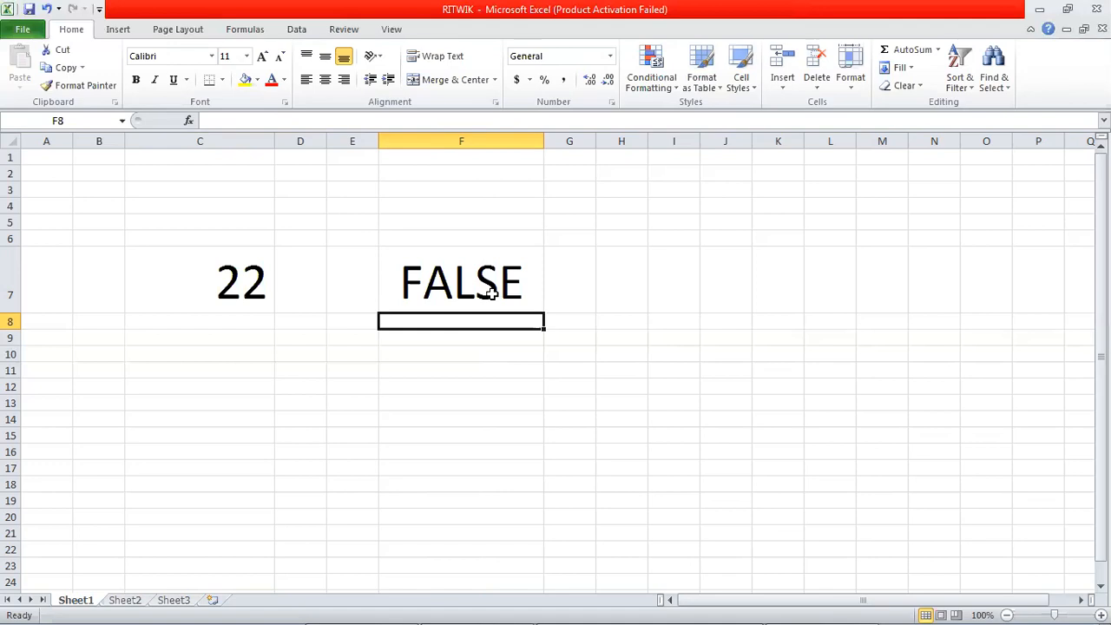
left_click(491, 294)
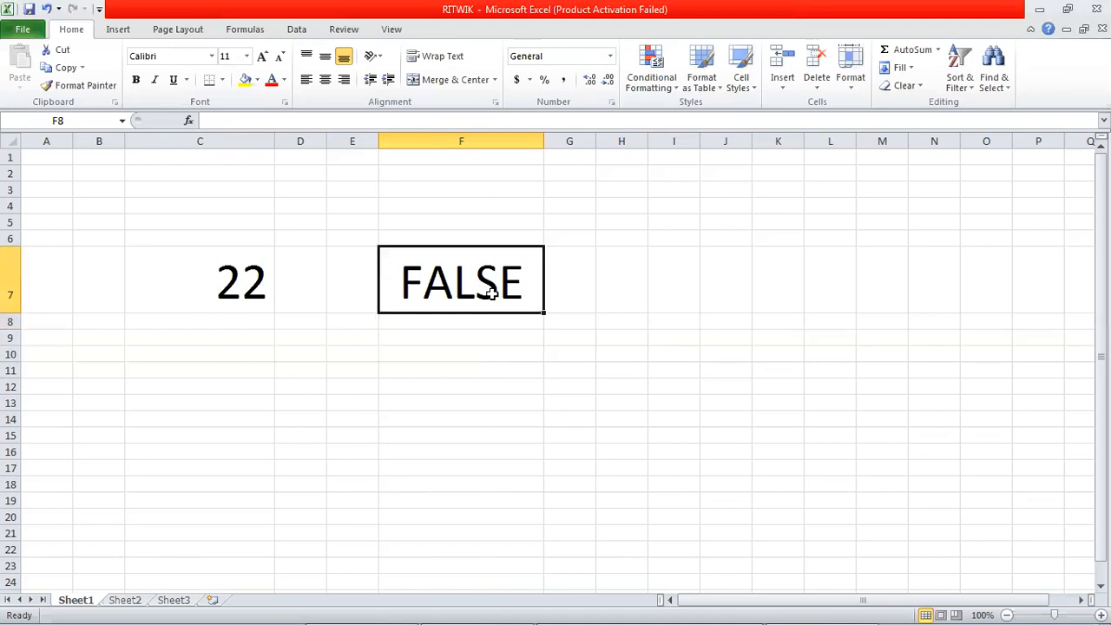